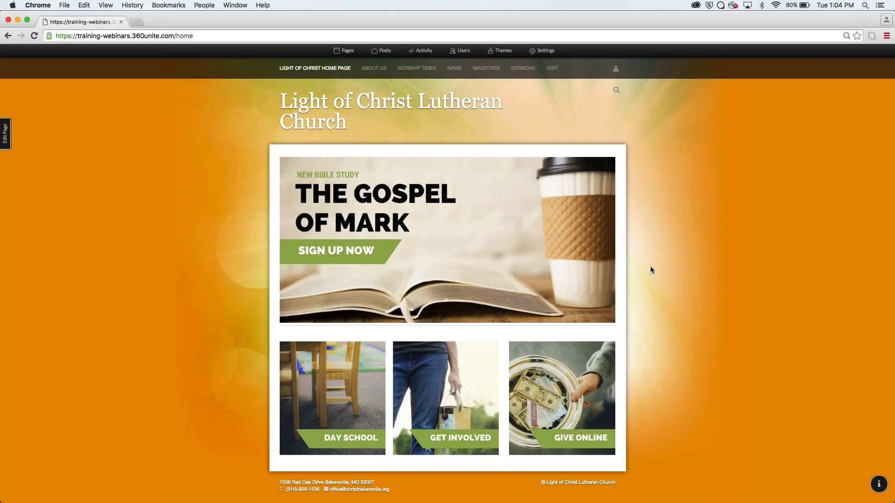
- Open the Announcements page under News and permanently delete it in the site's page manager
{"action": "mouse_move", "coordinate": [455, 68]}
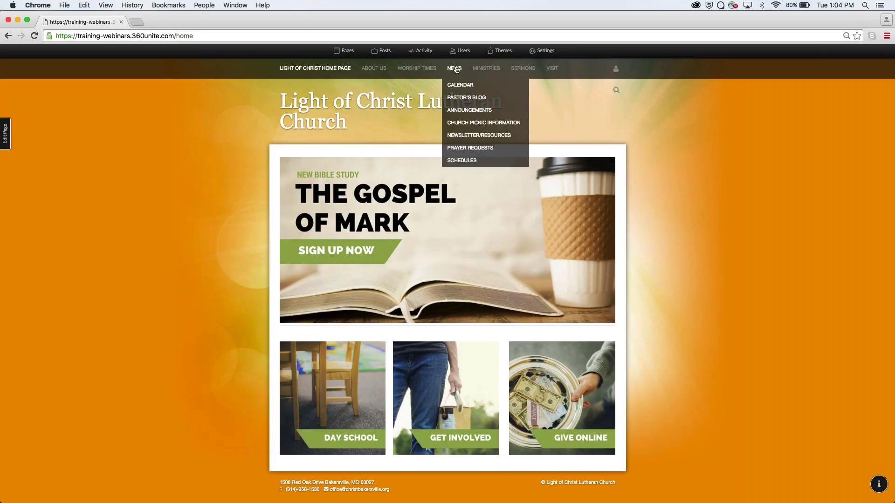
{"action": "left_click", "coordinate": [476, 112]}
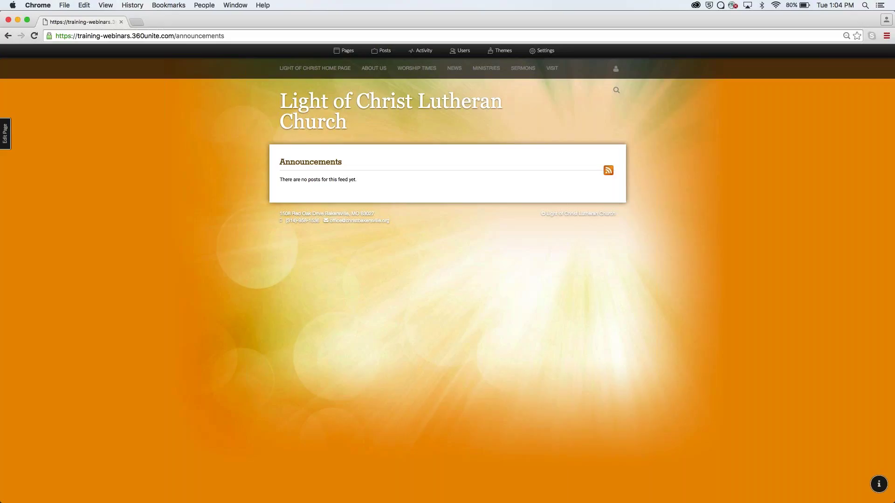
{"action": "left_click", "coordinate": [353, 52]}
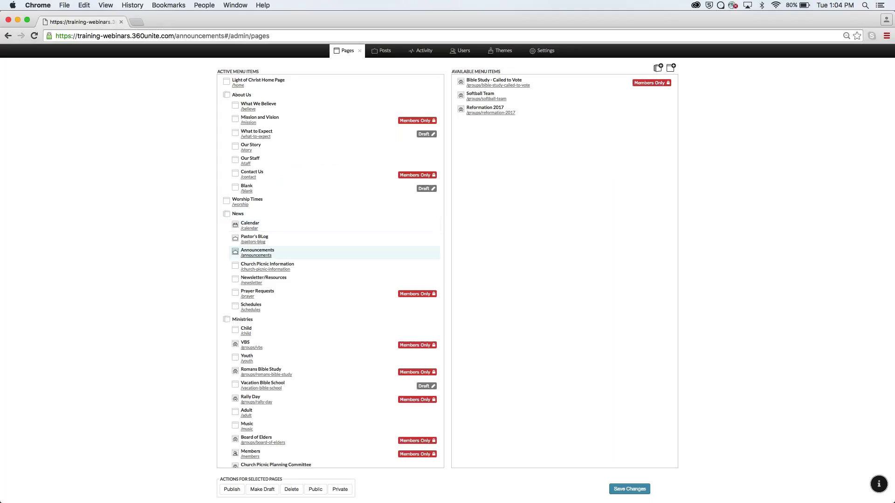
{"action": "left_click", "coordinate": [266, 252]}
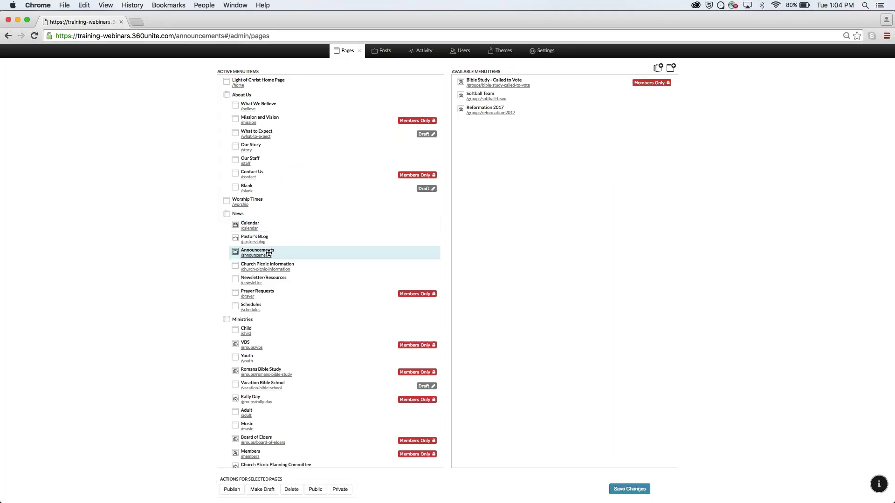
{"action": "left_click", "coordinate": [292, 489]}
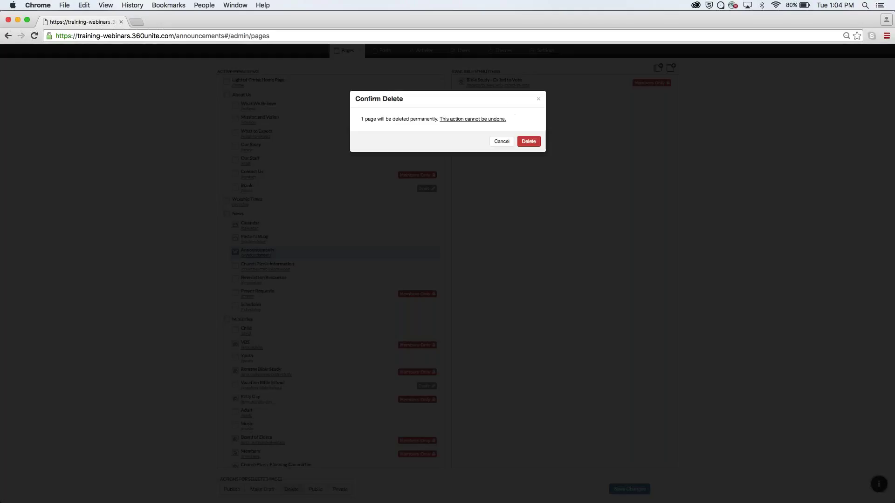
{"action": "key", "text": "Return"}
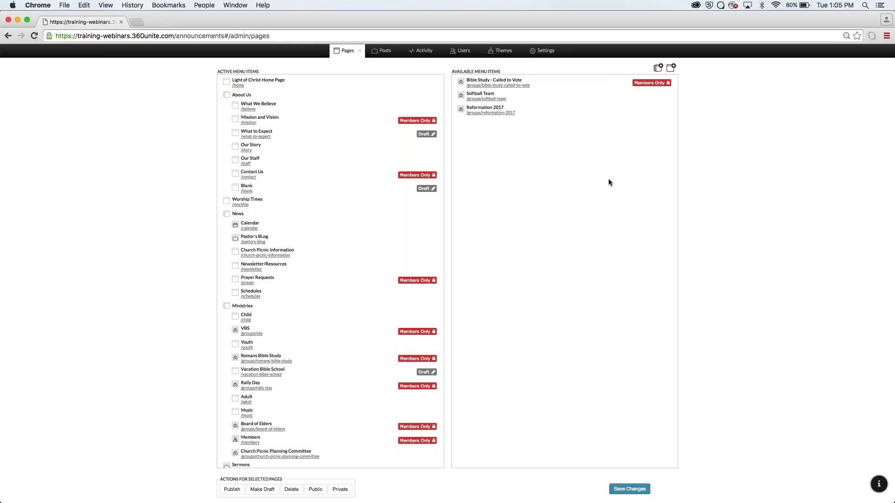
- Create a new feed page and name it "Announcments"
{"action": "left_click", "coordinate": [672, 70]}
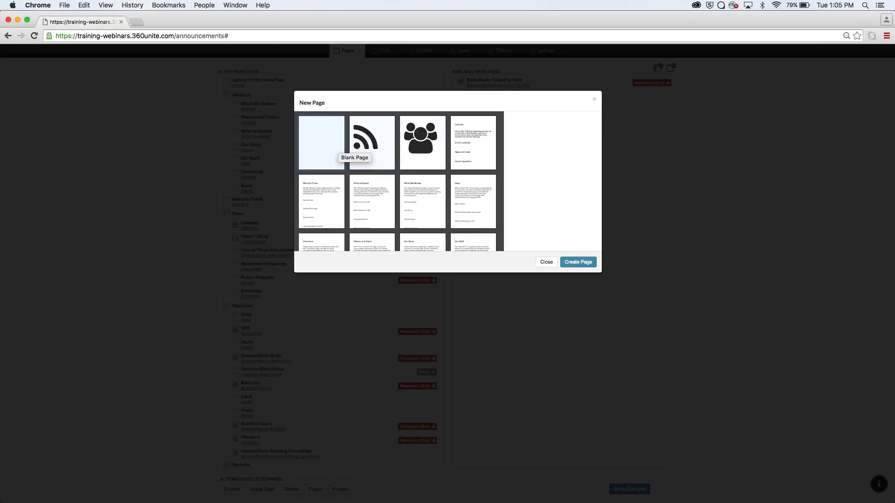
{"action": "left_click", "coordinate": [365, 151]}
{"action": "left_click", "coordinate": [578, 262]}
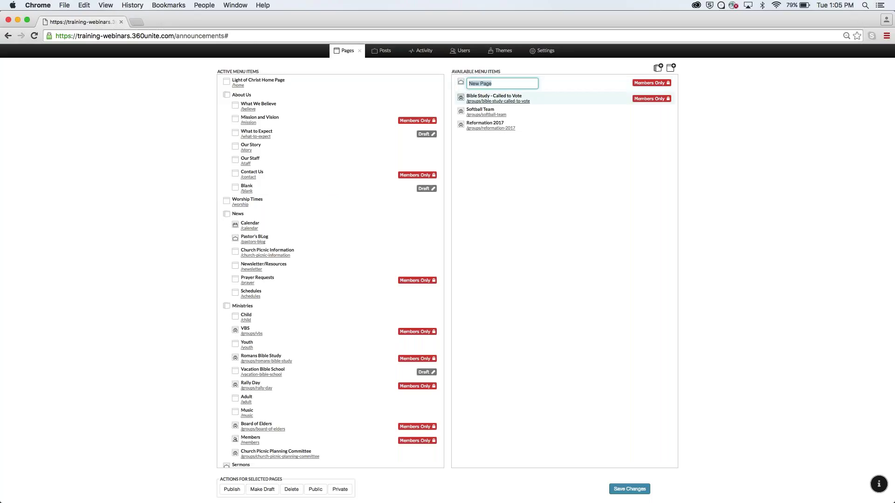
{"action": "type", "text": "Annou"}
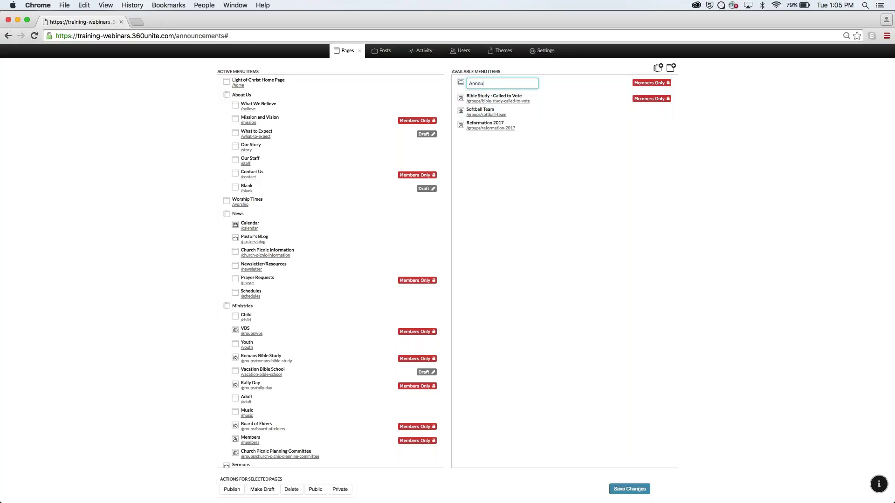
{"action": "type", "text": "ncments"}
{"action": "key", "text": "Return"}
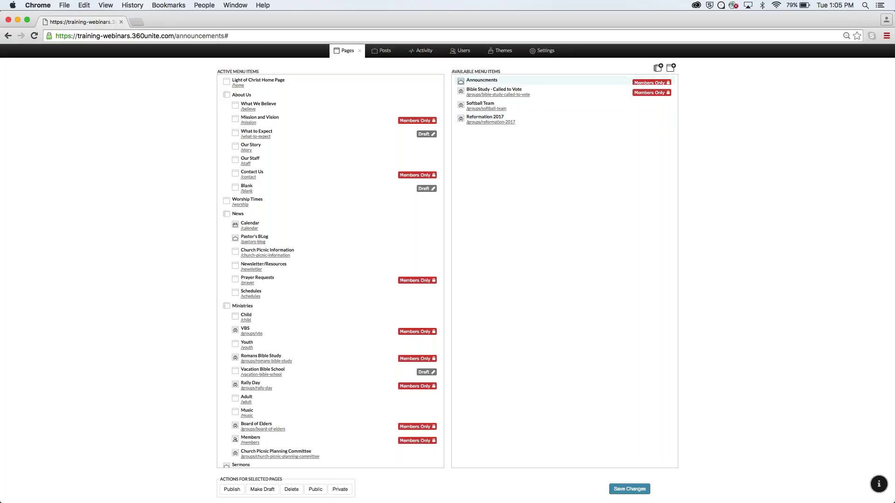
- Place the Announcments page under News between Calendar and Pastor's Blog, save the changes, and leave the page manager
{"action": "left_click_drag", "start_coordinate": [478, 81], "coordinate": [239, 237]}
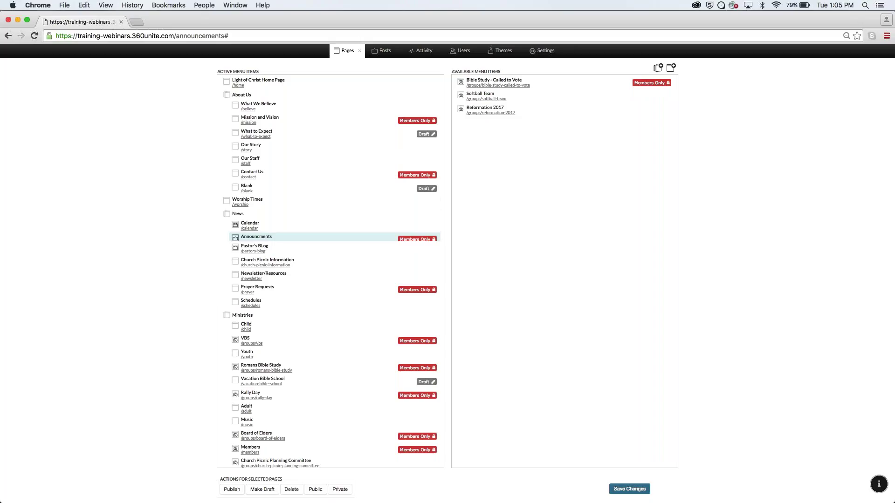
{"action": "left_click", "coordinate": [631, 490]}
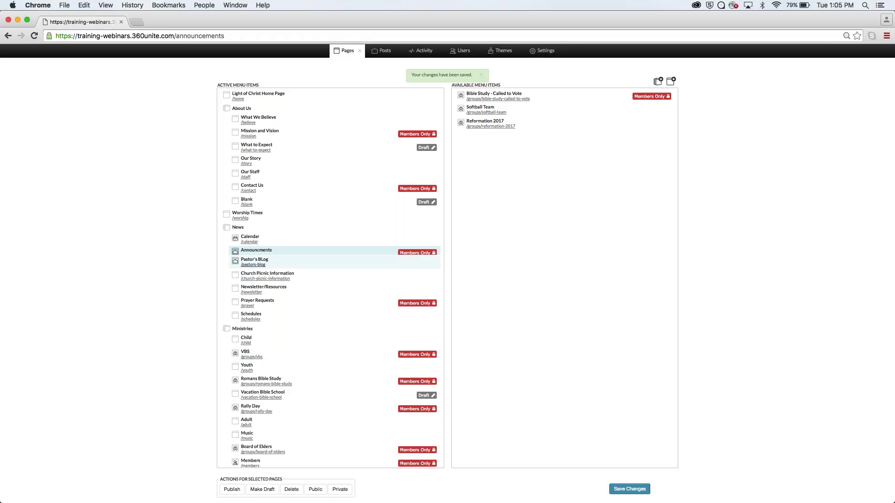
{"action": "left_click", "coordinate": [358, 53]}
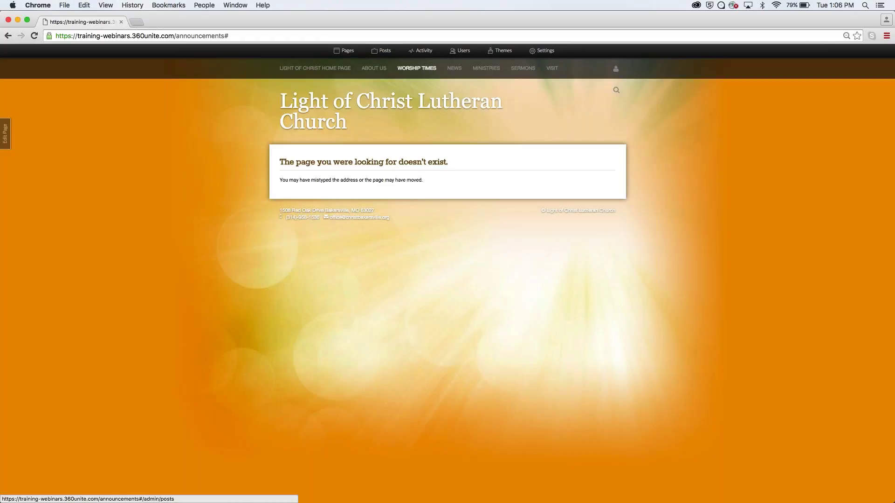
- Open the new Announcments page from the website's News section
{"action": "mouse_move", "coordinate": [454, 69]}
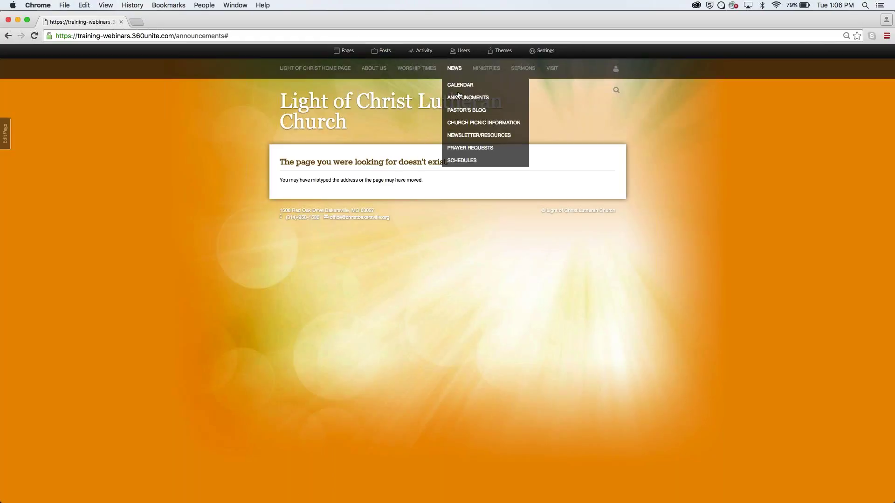
{"action": "left_click", "coordinate": [495, 102]}
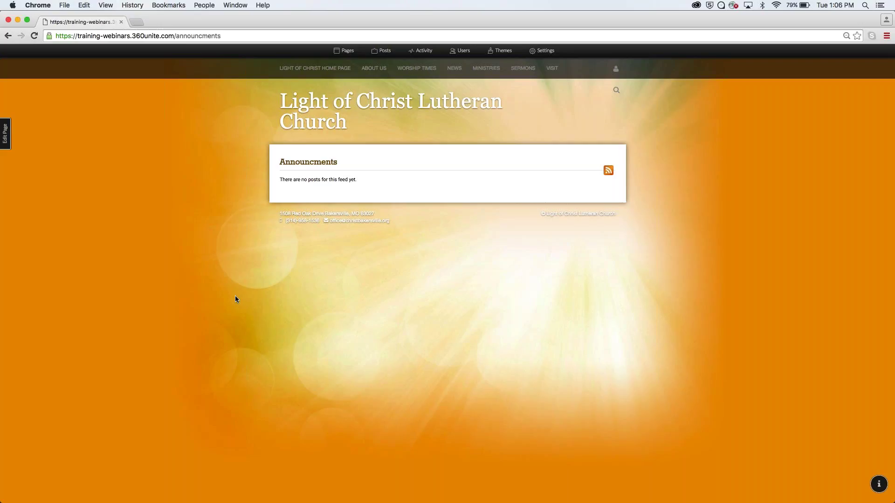
{"action": "left_click", "coordinate": [5, 138]}
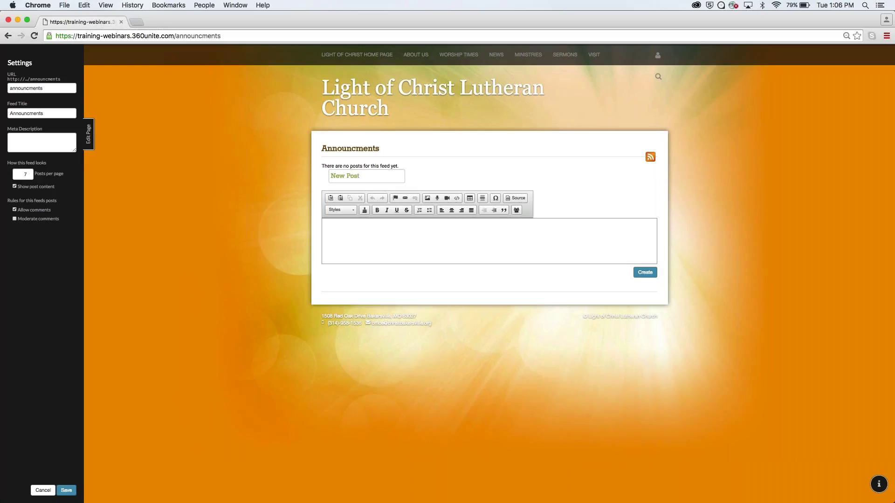
{"action": "left_click", "coordinate": [27, 113]}
{"action": "left_click", "coordinate": [53, 146]}
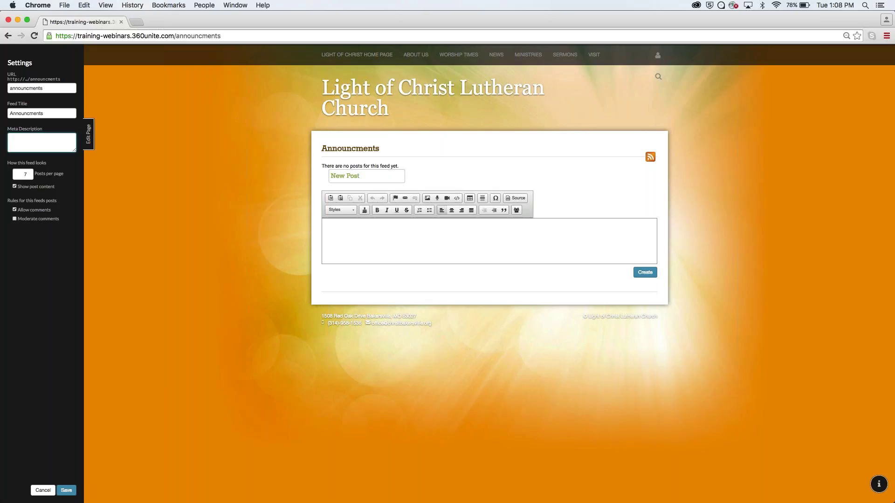
{"action": "left_click", "coordinate": [383, 244]}
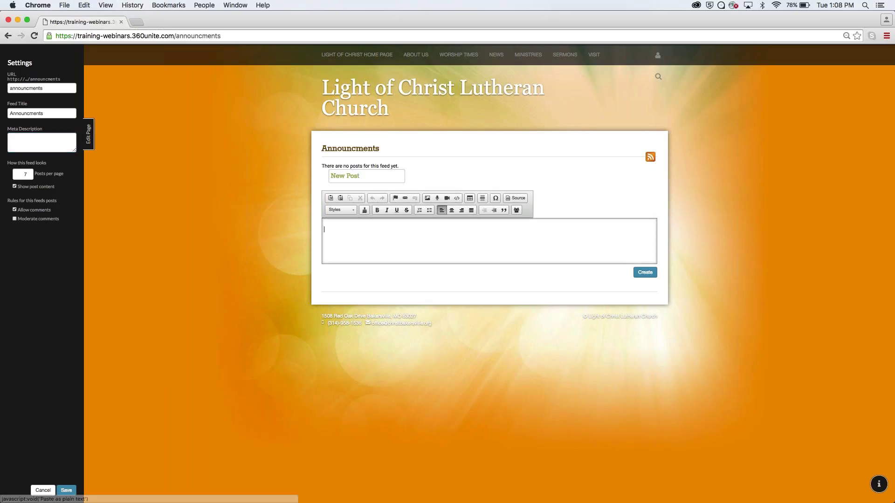
{"action": "key", "text": "Escape"}
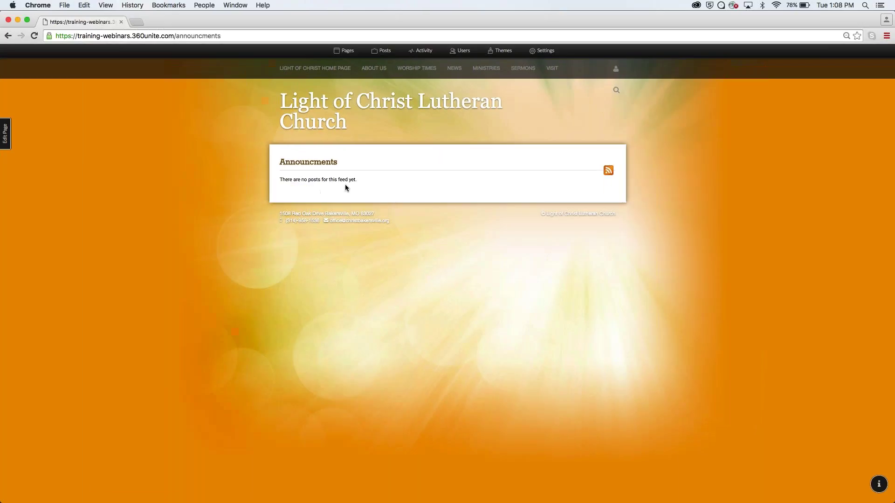
- Put the Announcments page in edit mode and activate the body of the new post
{"action": "key", "text": "ctrl+e"}
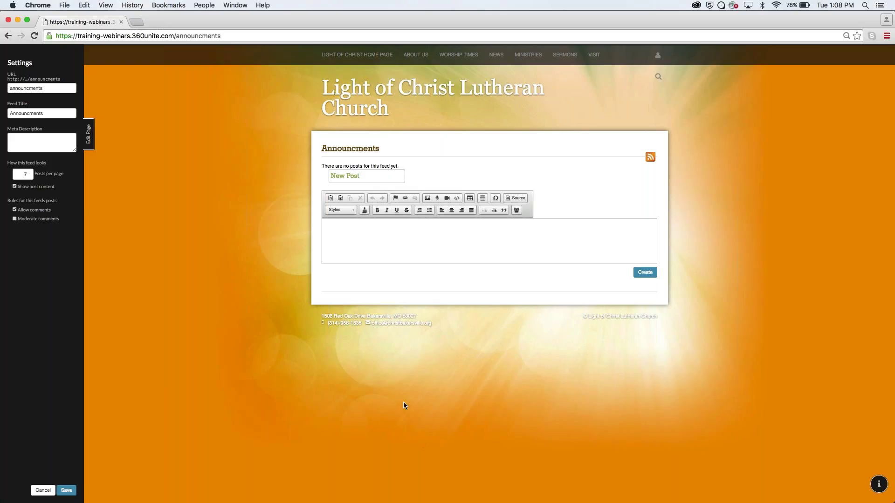
{"action": "left_click", "coordinate": [394, 247]}
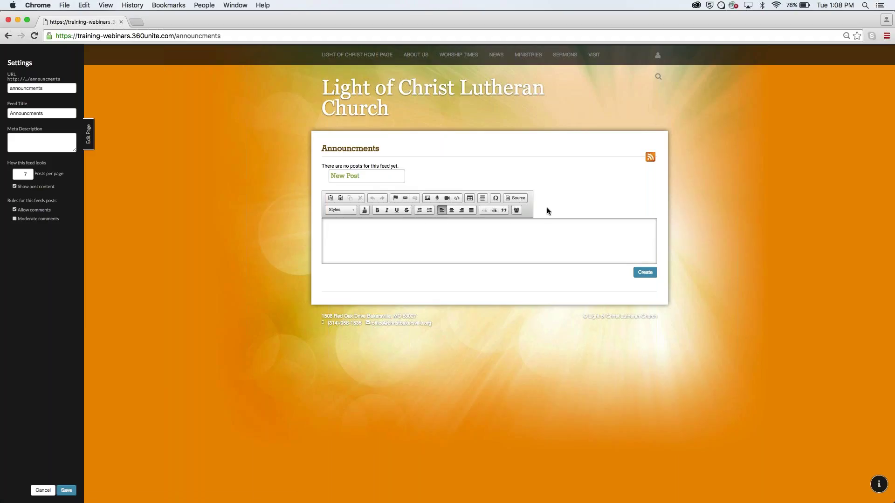
{"action": "type", "text": "khlkhhgl"}
{"action": "key", "text": "BackSpace"}
{"action": "key", "text": "BackSpace"}
{"action": "key", "text": "BackSpace"}
{"action": "key", "text": "BackSpace"}
{"action": "key", "text": "BackSpace"}
{"action": "key", "text": "BackSpace"}
{"action": "key", "text": "BackSpace"}
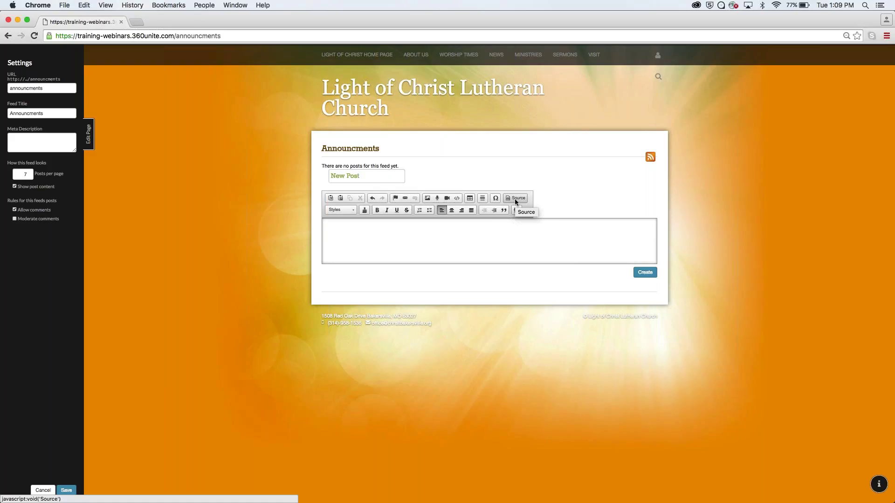
{"action": "left_click", "coordinate": [354, 212]}
{"action": "scroll", "coordinate": [355, 238], "scroll_direction": "down", "scroll_amount": 5}
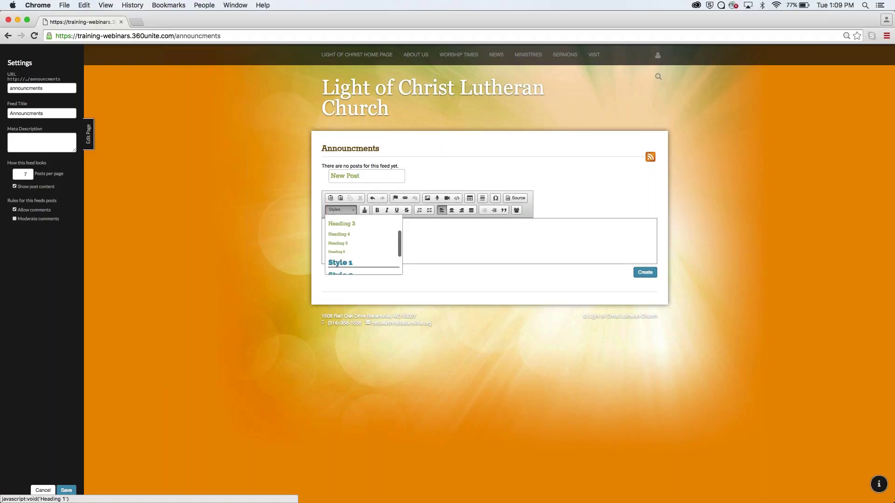
{"action": "scroll", "coordinate": [363, 231], "scroll_direction": "up", "scroll_amount": 5}
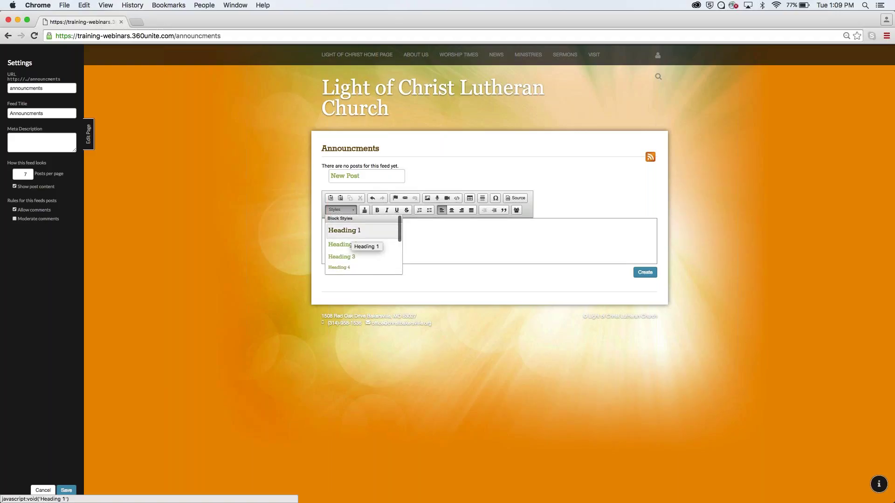
{"action": "left_click", "coordinate": [421, 237]}
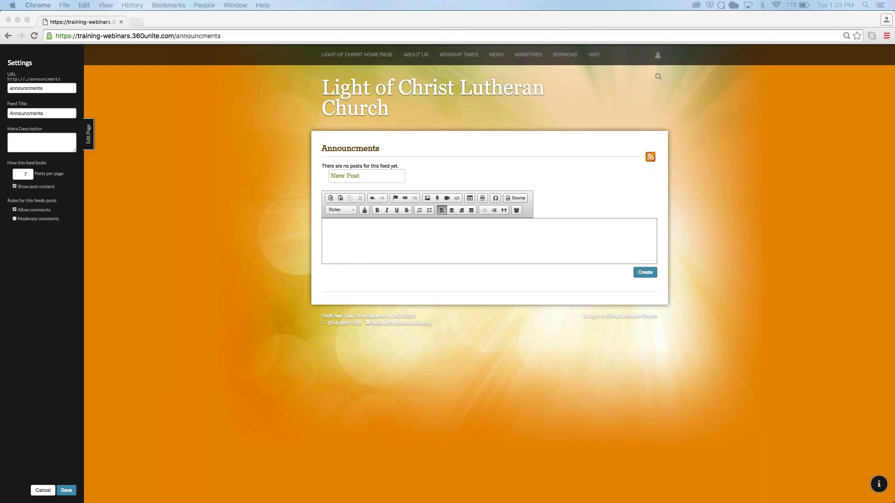
- Title the new post "Rally Day 2016" and fill its body with the announcement of Rally Day on Sunday, August 30 at 9:45 AM
{"action": "left_click", "coordinate": [364, 171]}
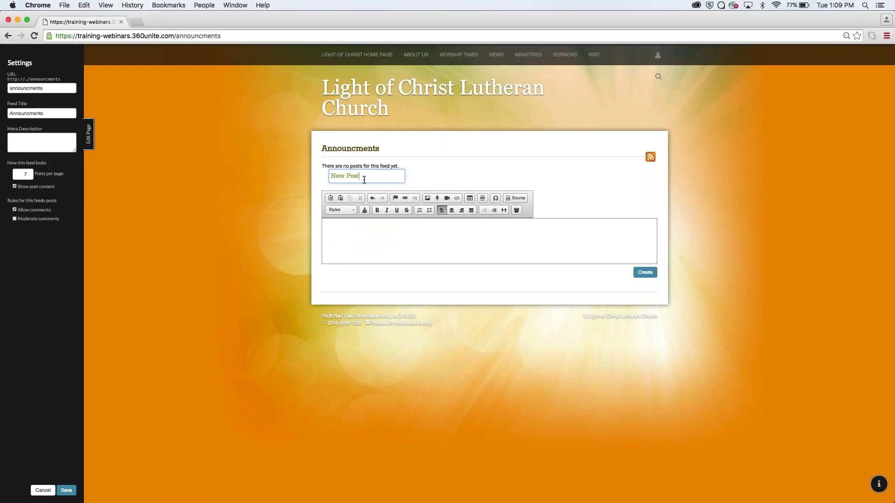
{"action": "triple_click", "coordinate": [364, 180]}
{"action": "type", "text": "Rally Day 2016"}
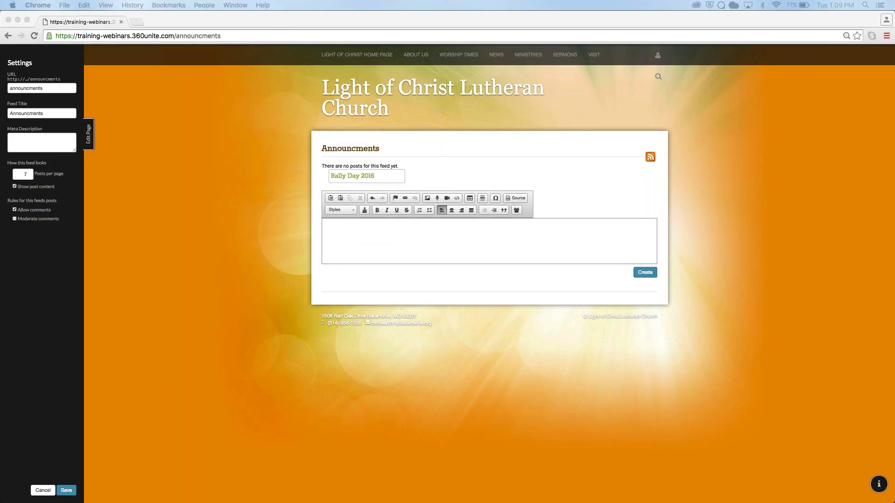
{"action": "left_click", "coordinate": [418, 222]}
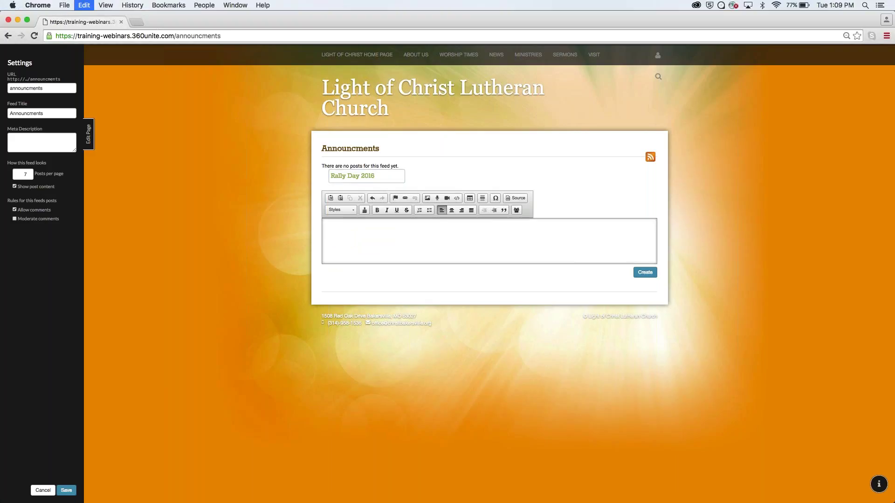
{"action": "type", "text": "This year's annual celebration of Rally Day is Sunday, August 30 at 9:45 AM (between the two worship services) on the front lawn. Join us for light refreshments, fellowship with others, and the opportunity to learn more about the ways you can serve others in the name of Jesus Christ.  Sunday School registration will also take place on Rally Day; families are encouraged to attend and register their child(ren) for Fall classes."}
- Try bold and italic on the post's first paragraph, then clear both so the whole paragraph is plain text
{"action": "left_click", "coordinate": [324, 230]}
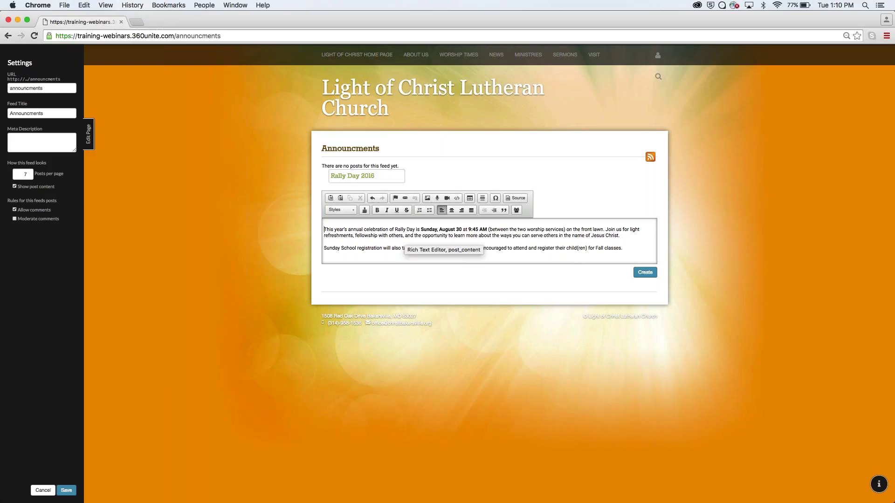
{"action": "triple_click", "coordinate": [329, 229]}
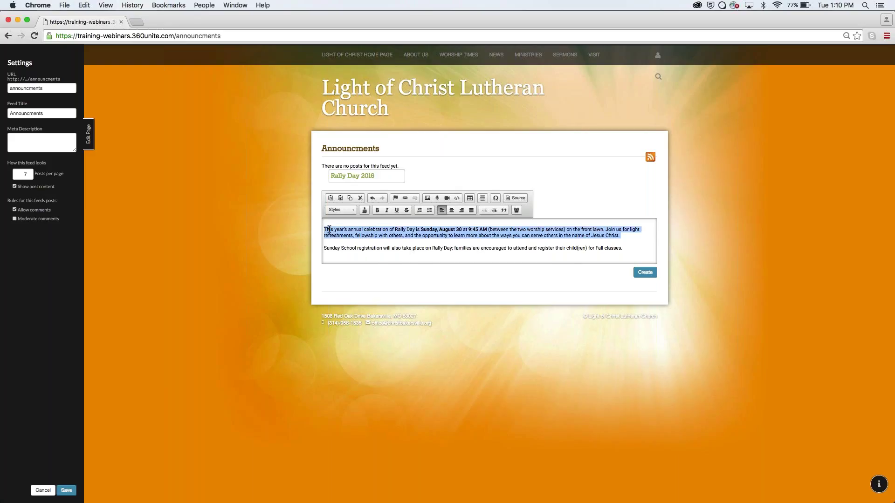
{"action": "left_click", "coordinate": [377, 210]}
{"action": "left_click", "coordinate": [387, 211]}
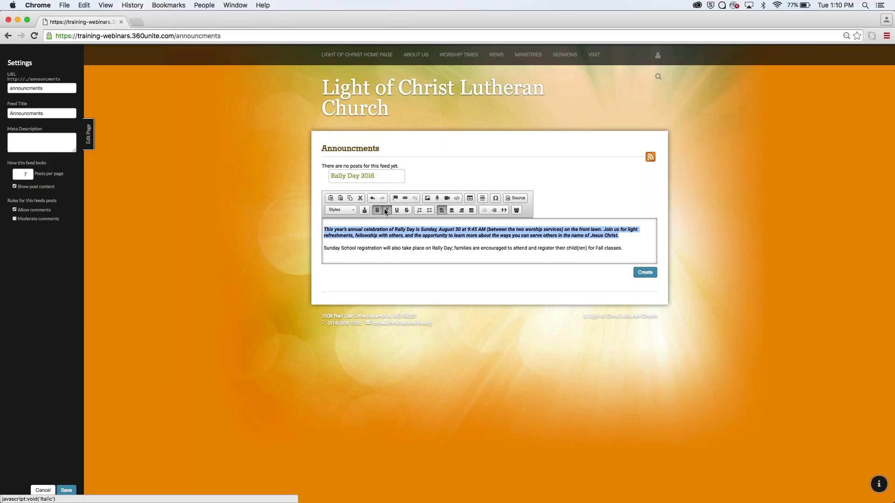
{"action": "left_click", "coordinate": [387, 210]}
{"action": "left_click", "coordinate": [377, 210]}
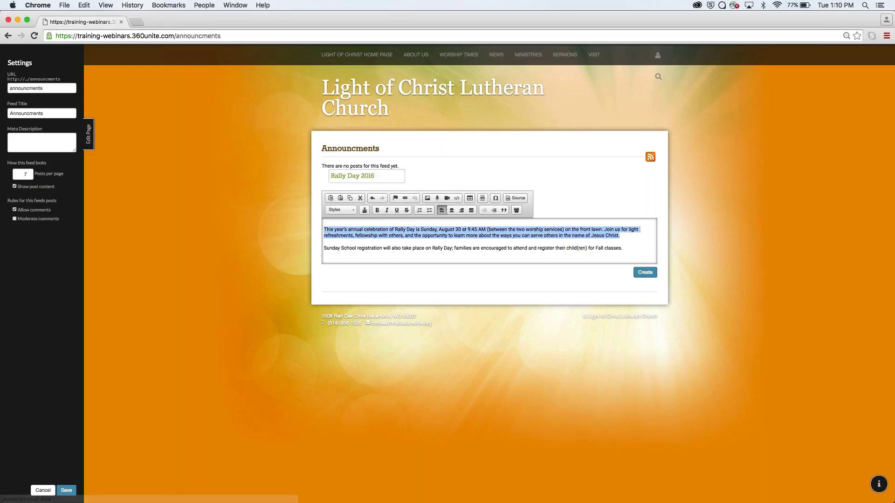
{"action": "left_click", "coordinate": [349, 230]}
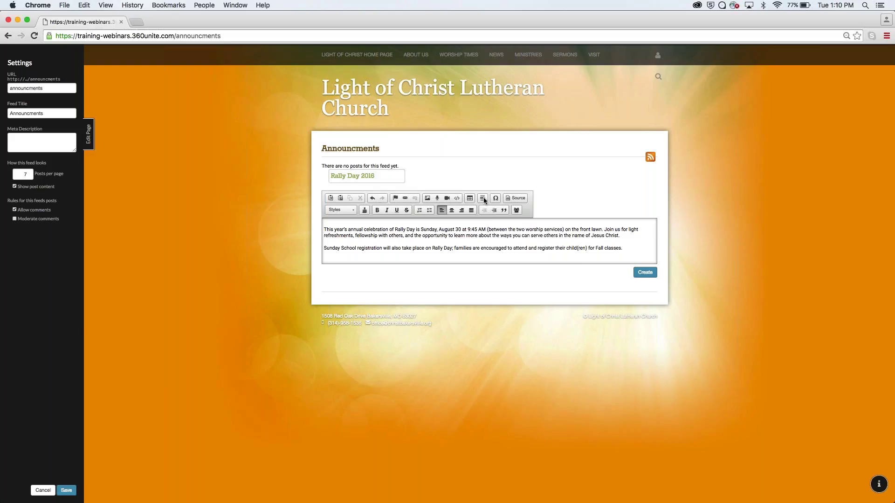
- Insert the previously uploaded Rally Day announcement image at the start of the post's body
{"action": "left_click", "coordinate": [429, 197]}
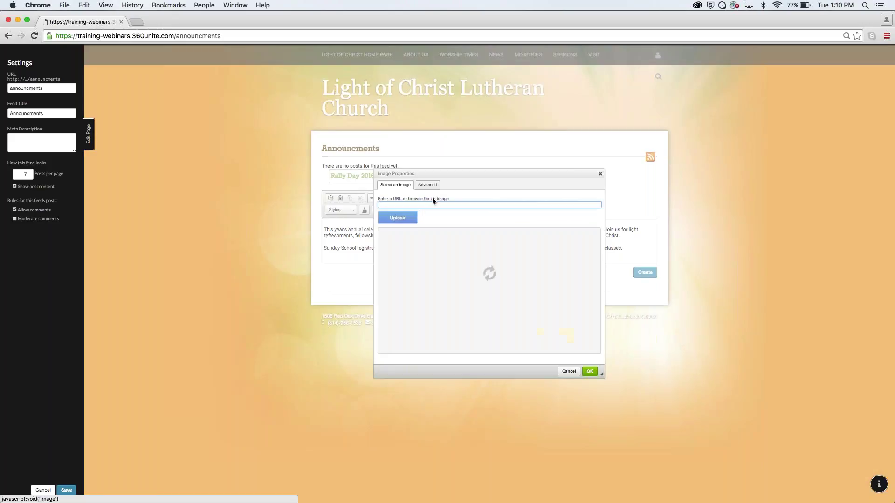
{"action": "left_click", "coordinate": [398, 259]}
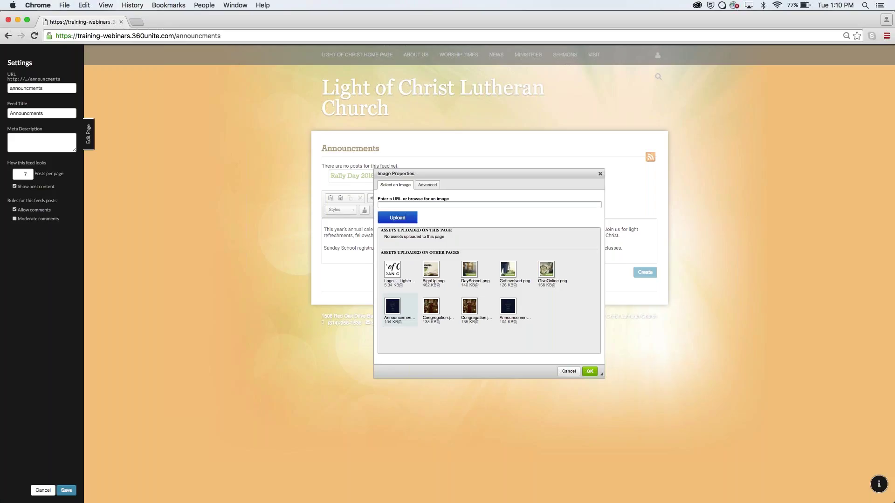
{"action": "left_click", "coordinate": [394, 309]}
{"action": "left_click", "coordinate": [590, 371]}
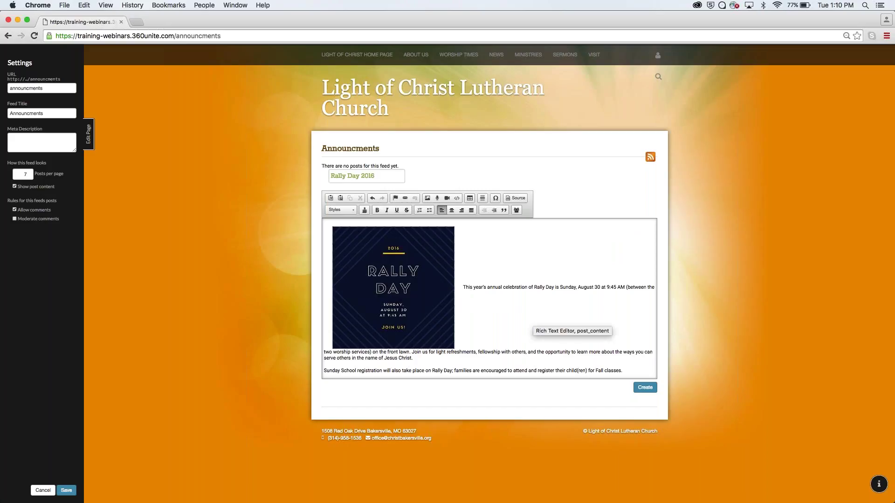
- Align the Rally Day image left so the text wraps beside it, and add a blank line below
{"action": "left_click_drag", "start_coordinate": [463, 289], "coordinate": [326, 289]}
{"action": "left_click", "coordinate": [441, 211]}
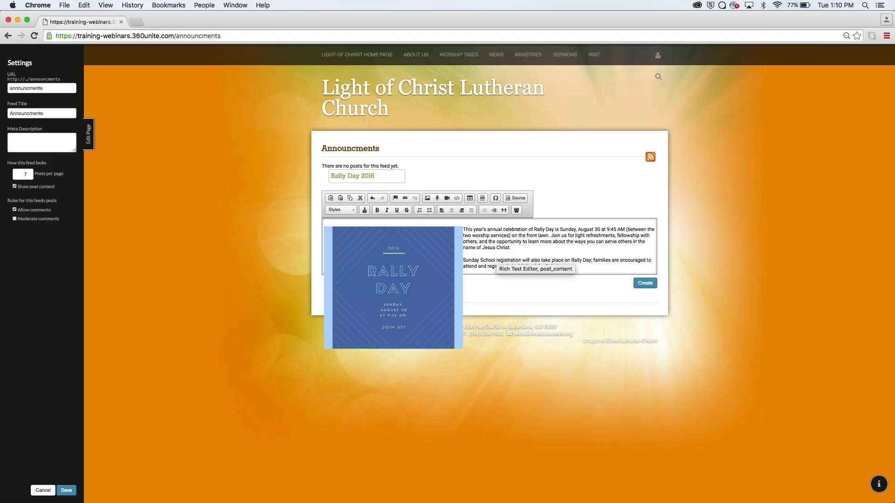
{"action": "left_click", "coordinate": [499, 235]}
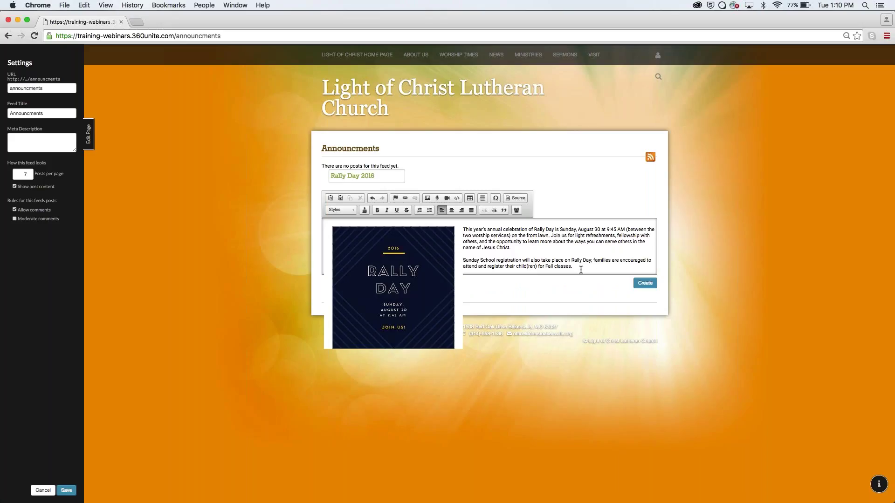
{"action": "key", "text": "Return"}
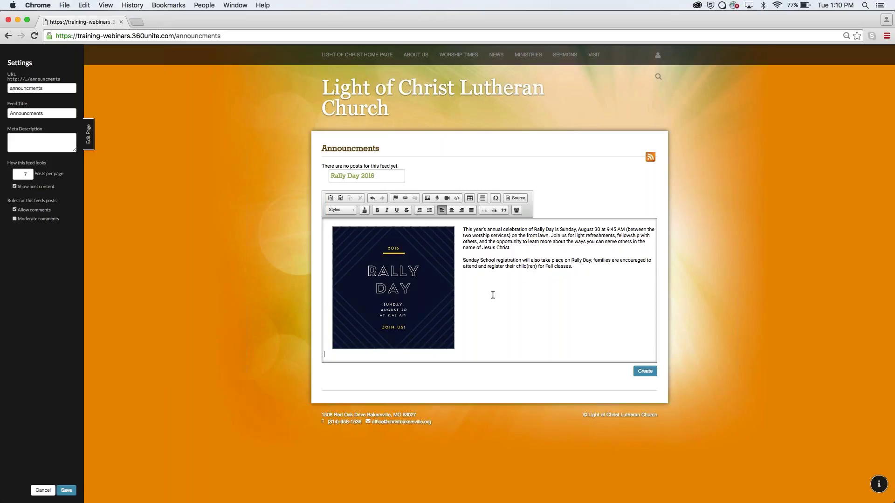
- Link the text "Sunday, August 30 at 9:45 AM" in the first paragraph to the site's Calendar page
{"action": "left_click", "coordinate": [590, 271]}
{"action": "double_click", "coordinate": [570, 230]}
{"action": "left_click_drag", "start_coordinate": [579, 229], "coordinate": [625, 229]}
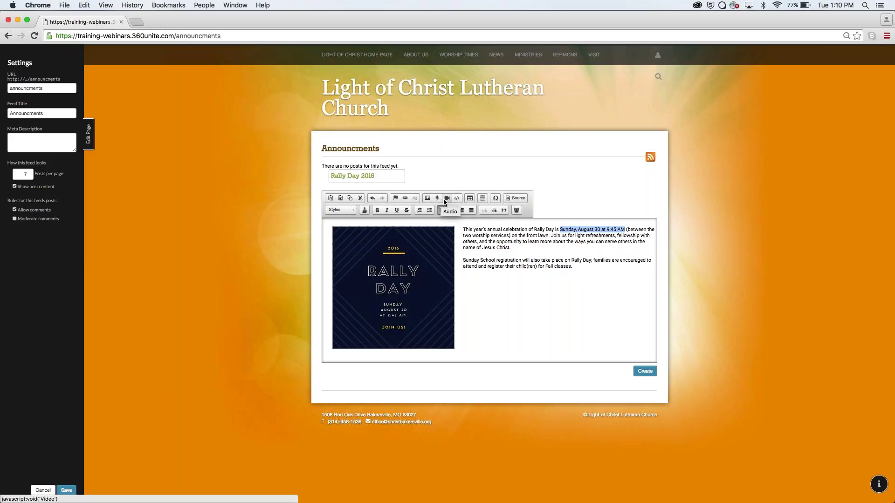
{"action": "left_click", "coordinate": [406, 199]}
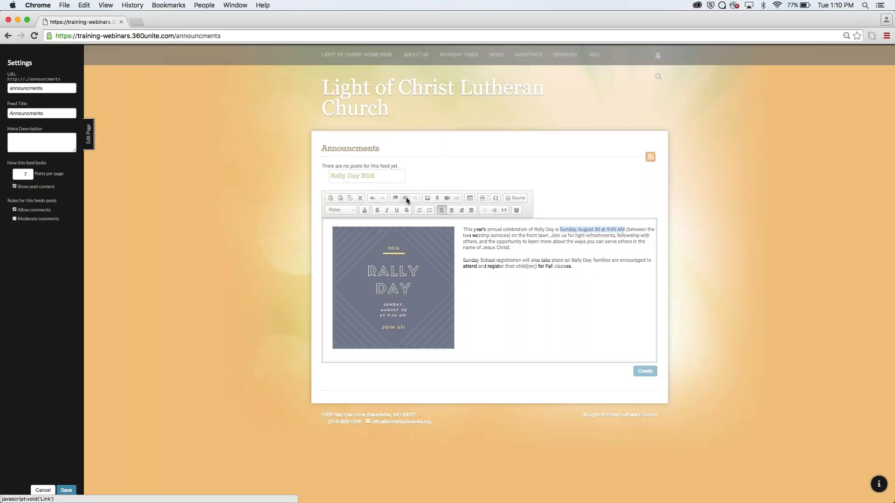
{"action": "left_click", "coordinate": [465, 243]}
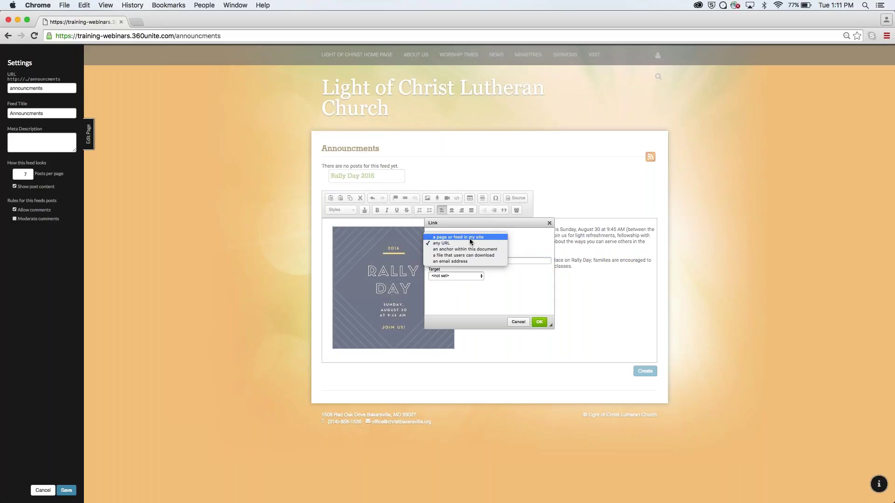
{"action": "left_click", "coordinate": [470, 238]}
{"action": "left_click", "coordinate": [465, 261]}
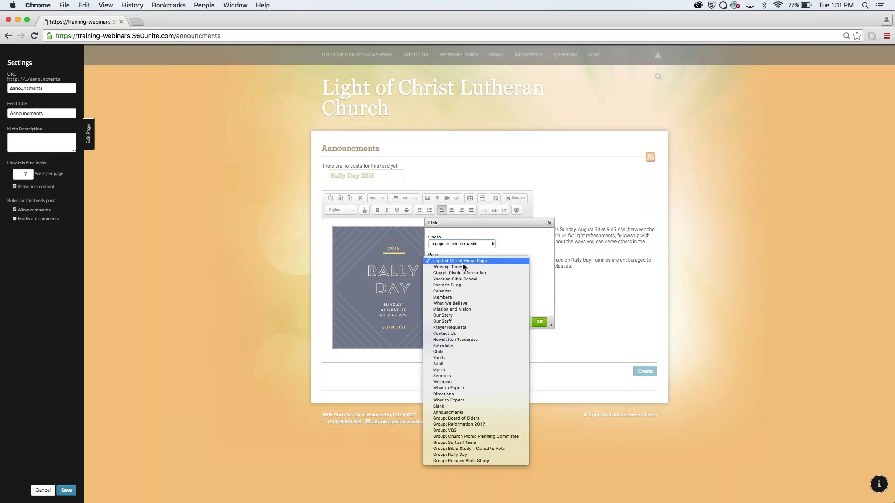
{"action": "left_click", "coordinate": [462, 291]}
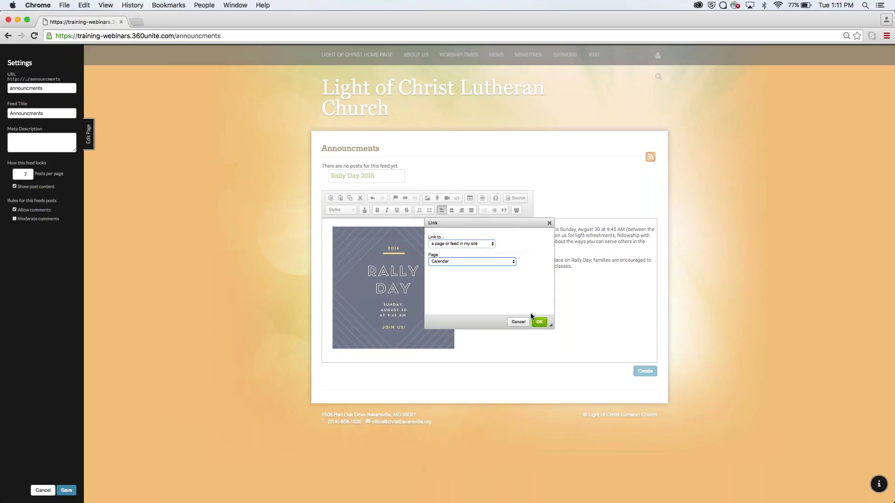
{"action": "left_click", "coordinate": [539, 322]}
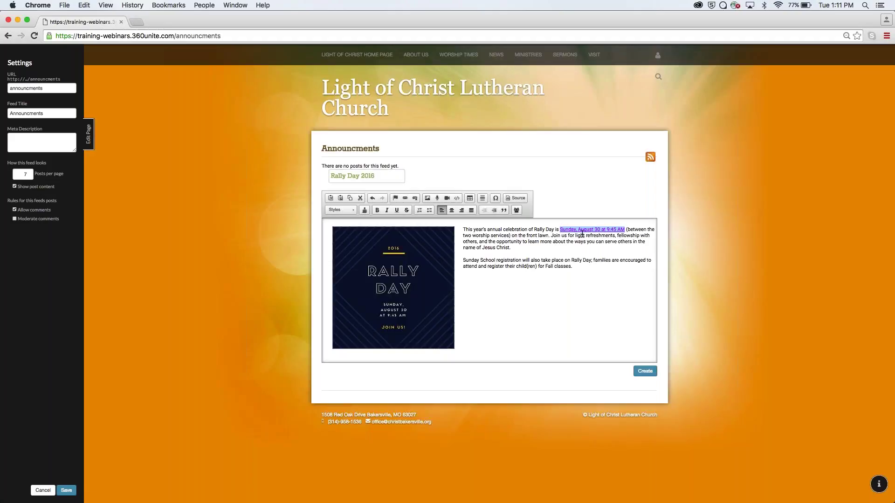
{"action": "left_click", "coordinate": [588, 237]}
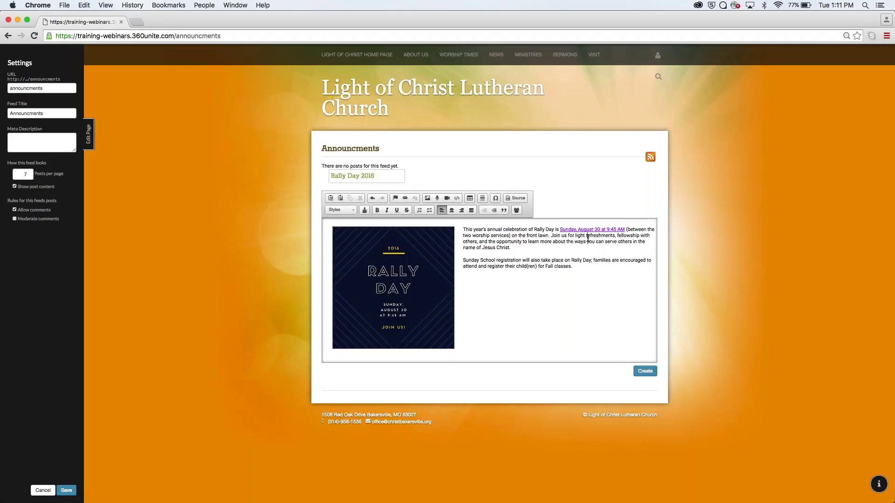
{"action": "left_click", "coordinate": [563, 288]}
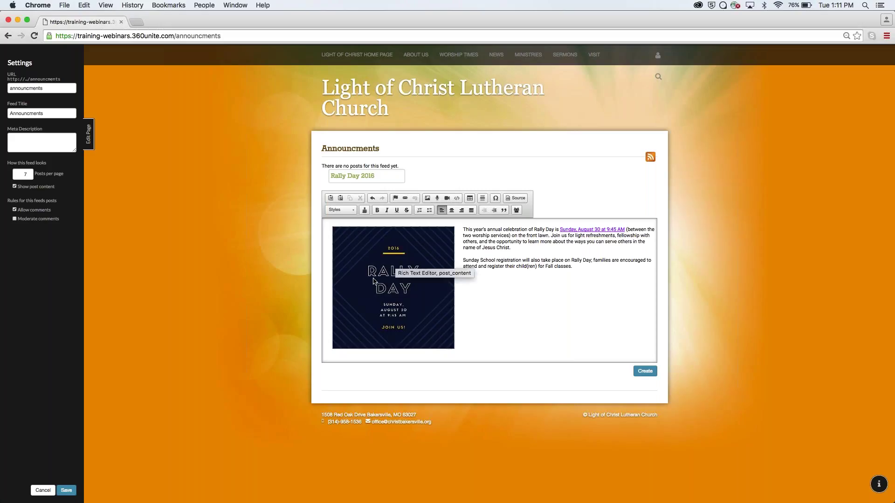
- Review the Rally Day image's advanced properties, including its width, height and style, and accept them as they are
{"action": "double_click", "coordinate": [413, 286]}
{"action": "left_click", "coordinate": [427, 185]}
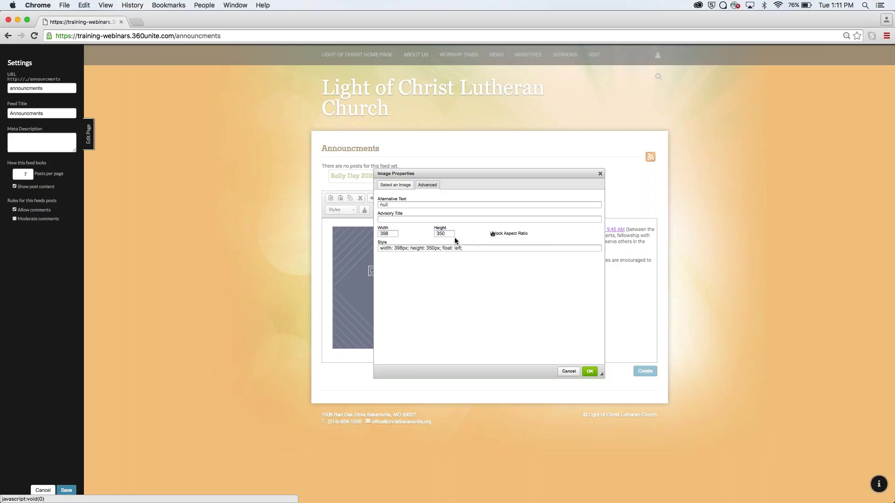
{"action": "left_click", "coordinate": [590, 371]}
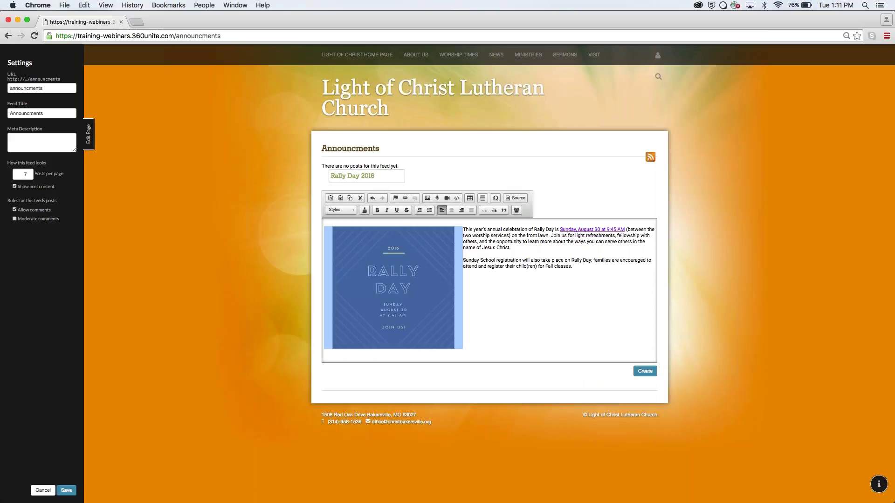
{"action": "left_click", "coordinate": [519, 276]}
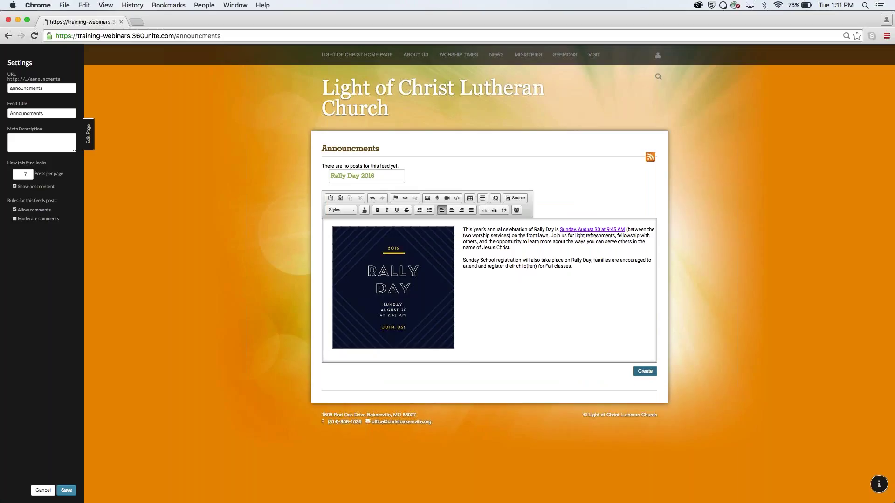
- Create the Rally Day 2016 post and save the Announcments page
{"action": "left_click", "coordinate": [643, 370]}
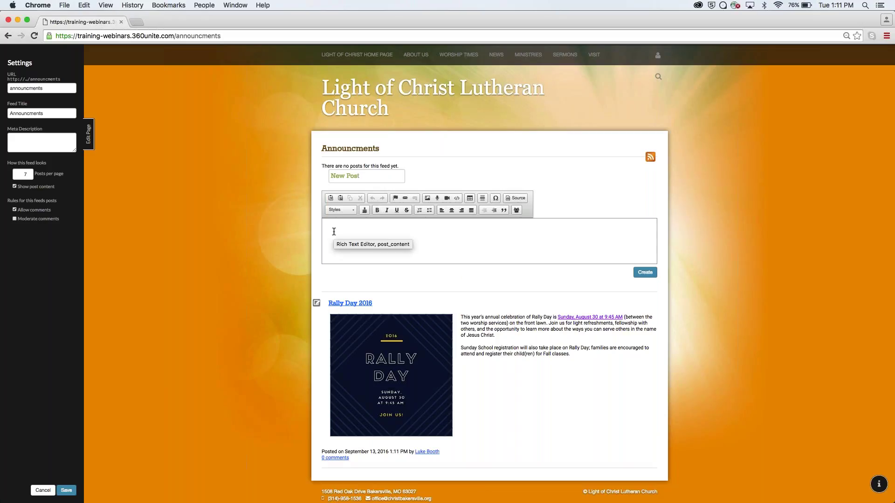
{"action": "left_click", "coordinate": [66, 491]}
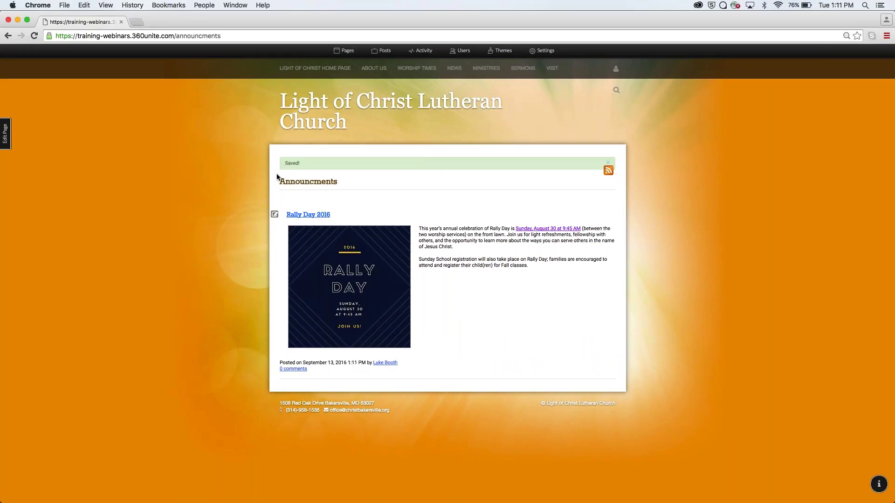
- Open the Rally Day 2016 post in edit mode and set its status to Published
{"action": "left_click", "coordinate": [308, 214]}
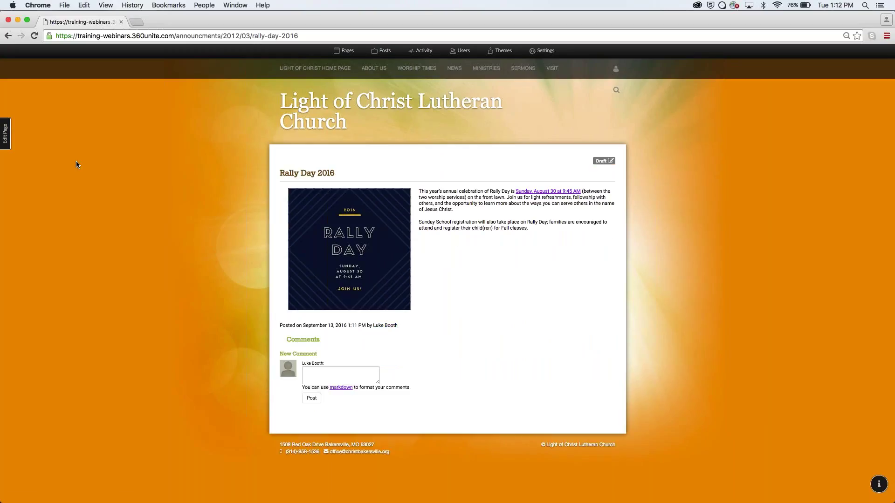
{"action": "left_click", "coordinate": [4, 134]}
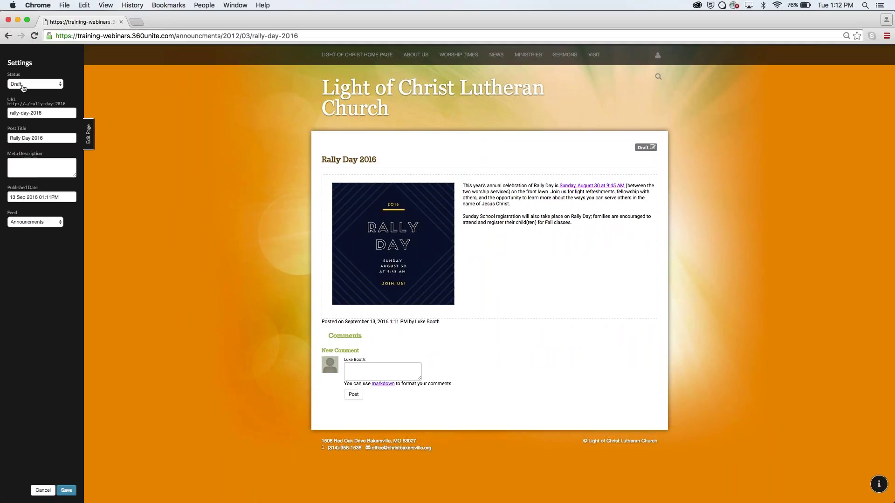
{"action": "left_click", "coordinate": [25, 85]}
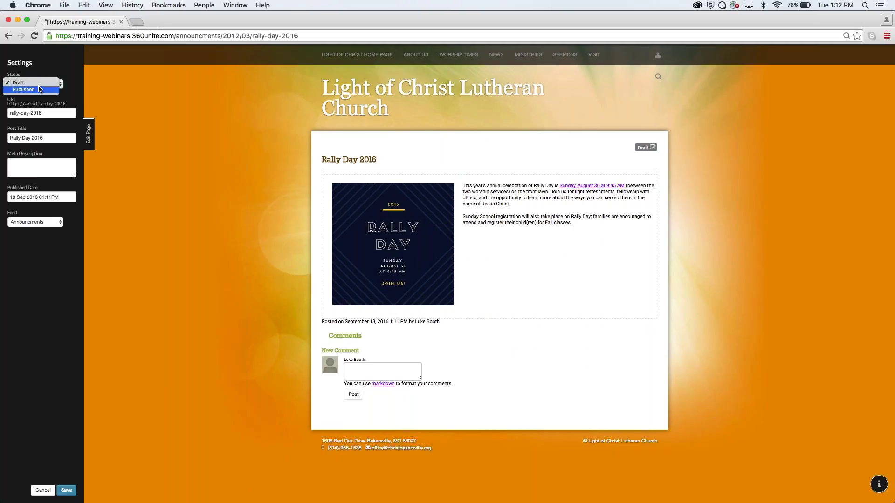
{"action": "left_click", "coordinate": [38, 93]}
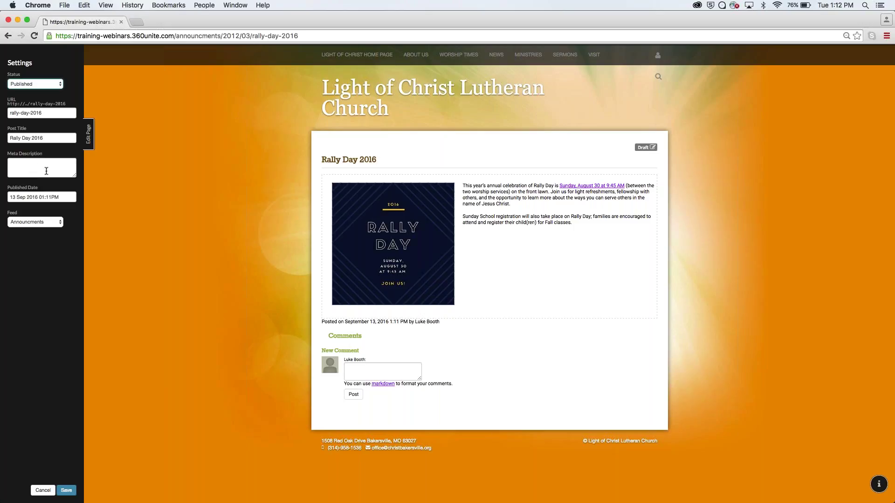
- Examine the post's published date and the feeds available for it
{"action": "double_click", "coordinate": [32, 197]}
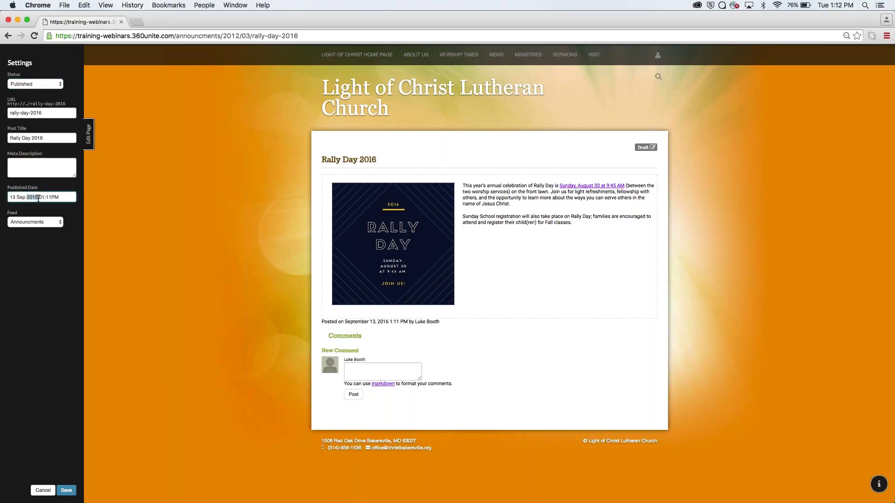
{"action": "left_click", "coordinate": [58, 198]}
{"action": "key", "text": "Home"}
{"action": "left_click", "coordinate": [44, 226]}
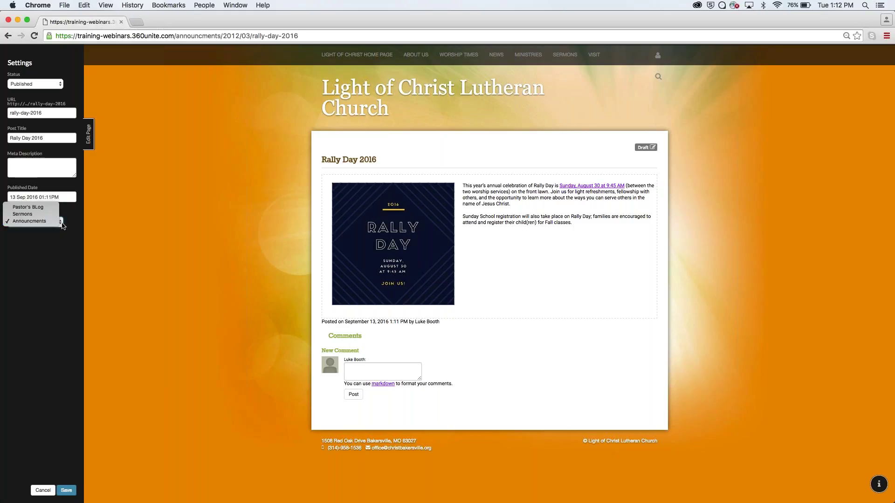
{"action": "left_click", "coordinate": [33, 221]}
{"action": "left_click", "coordinate": [33, 222]}
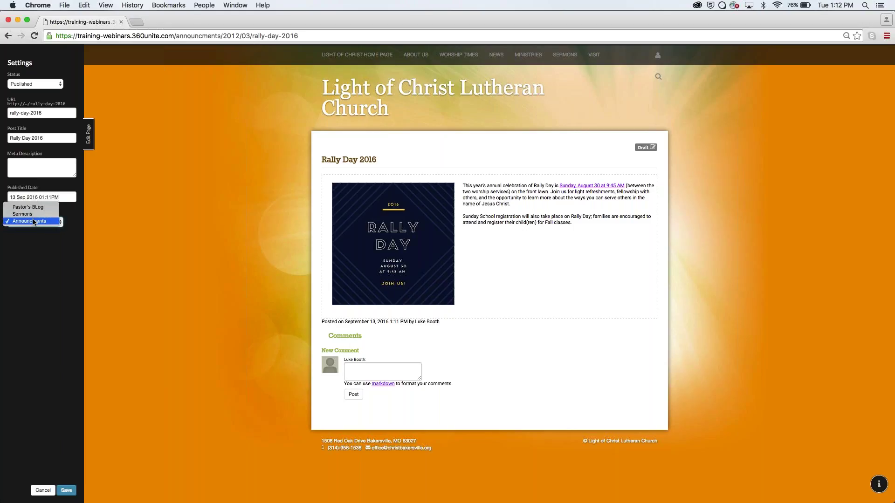
{"action": "left_click", "coordinate": [105, 233]}
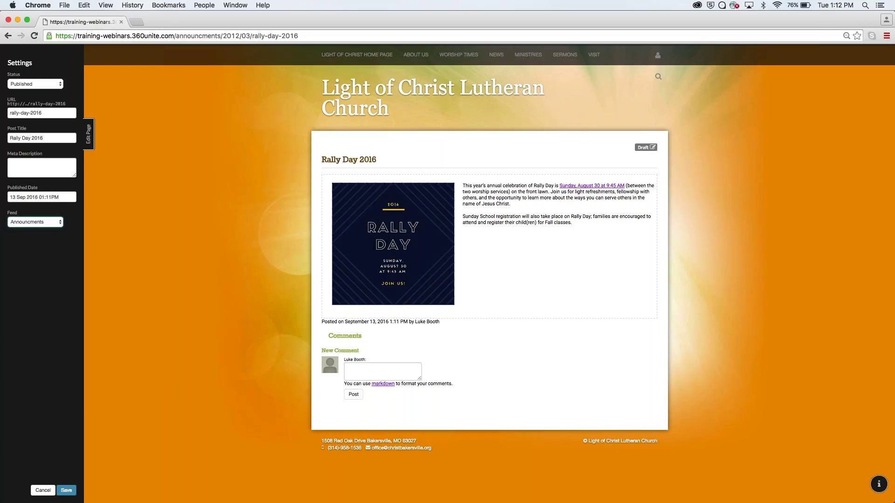
- Try assigning the post to the Sermons feed, and switch it back to Announcments
{"action": "left_click", "coordinate": [59, 227]}
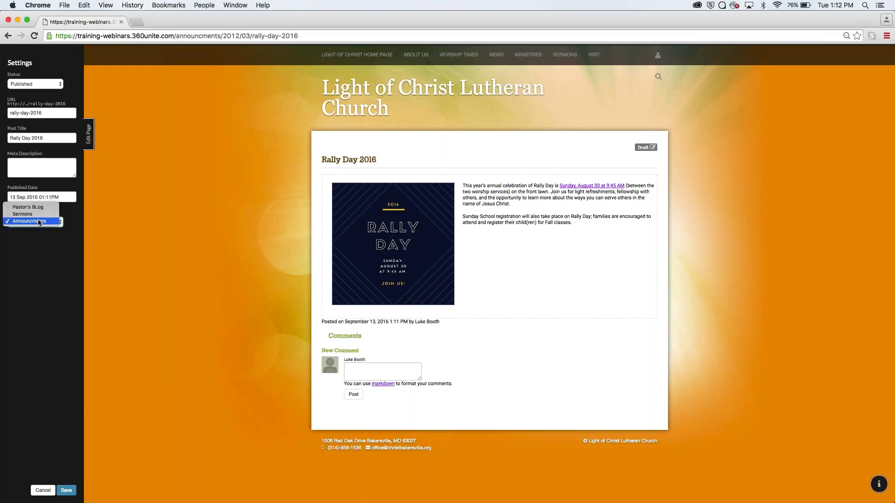
{"action": "left_click", "coordinate": [32, 214]}
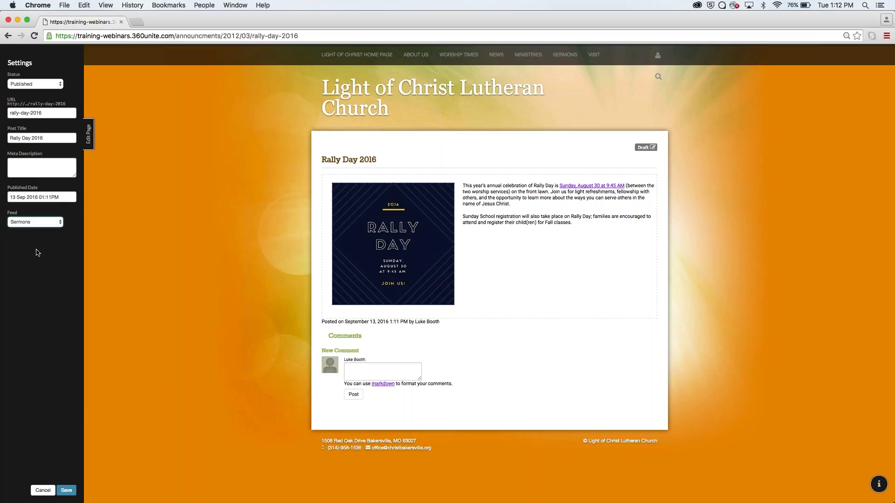
{"action": "left_click", "coordinate": [60, 222]}
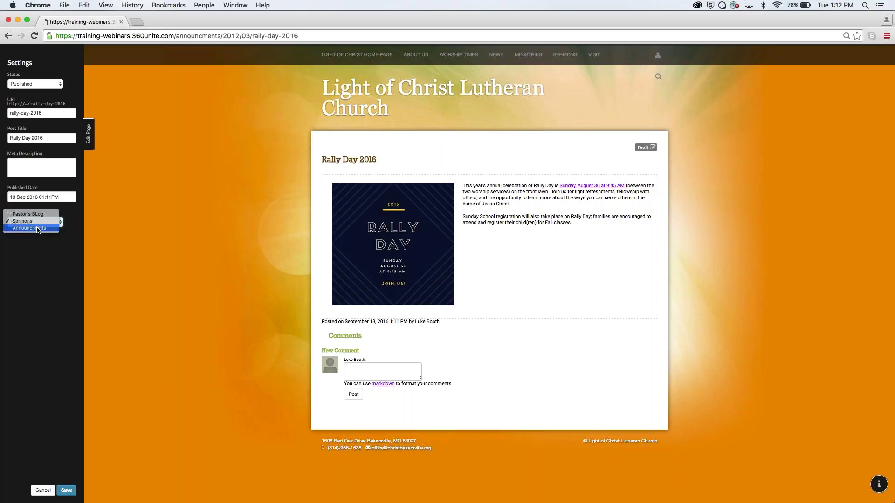
{"action": "left_click", "coordinate": [29, 228]}
- Save the Rally Day 2016 post and open the site's list of all posts
{"action": "left_click", "coordinate": [66, 491]}
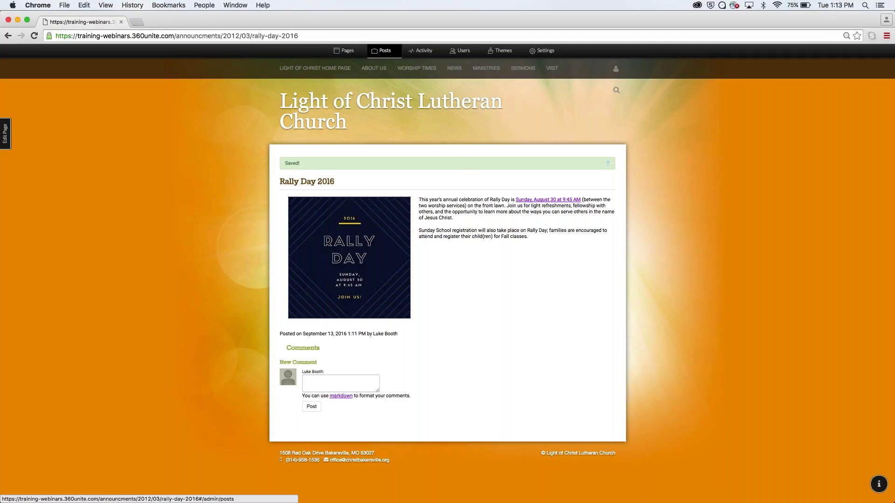
{"action": "left_click", "coordinate": [394, 52]}
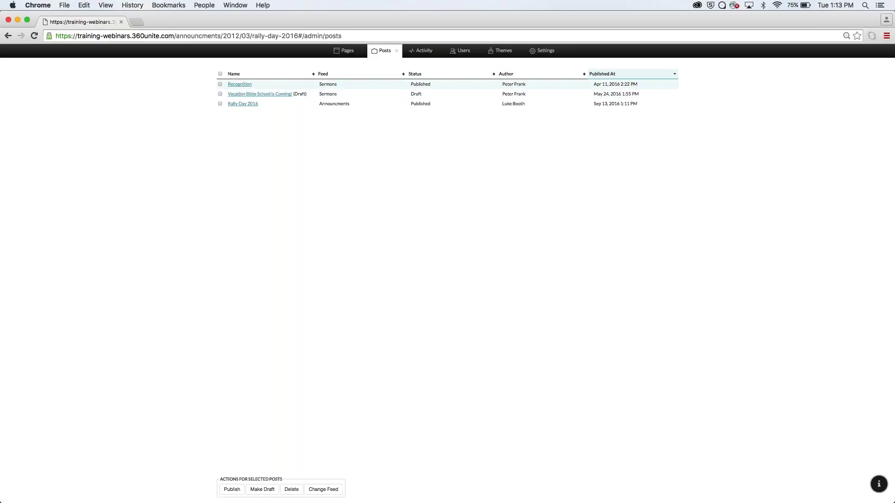
- Reassign the Vacation Bible School is Coming! post to the Announcments feed from the list of posts
{"action": "left_click", "coordinate": [241, 87]}
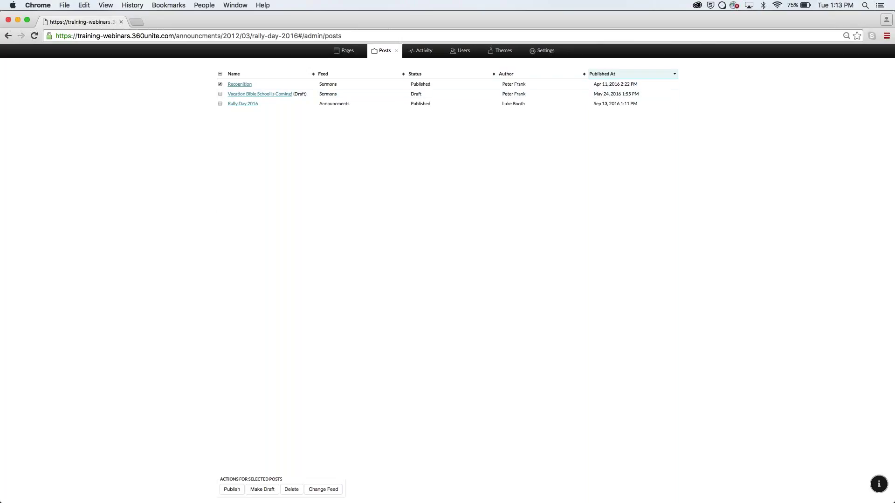
{"action": "left_click", "coordinate": [271, 492]}
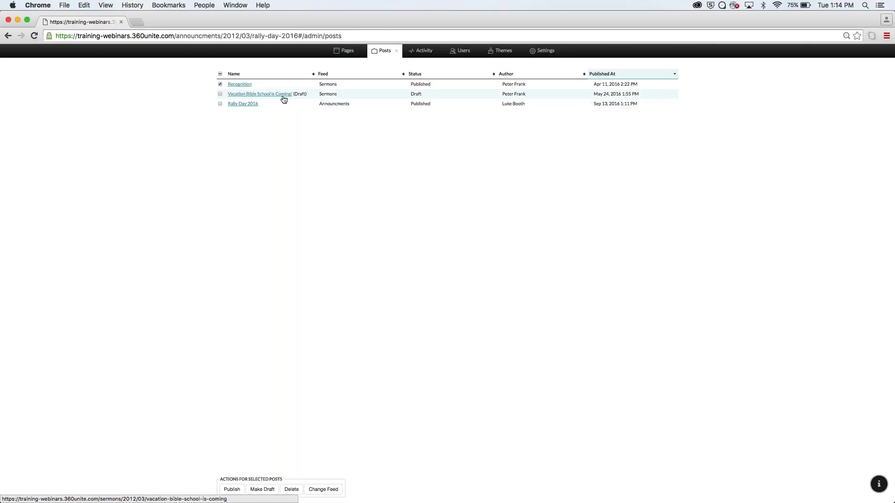
{"action": "left_click", "coordinate": [220, 94]}
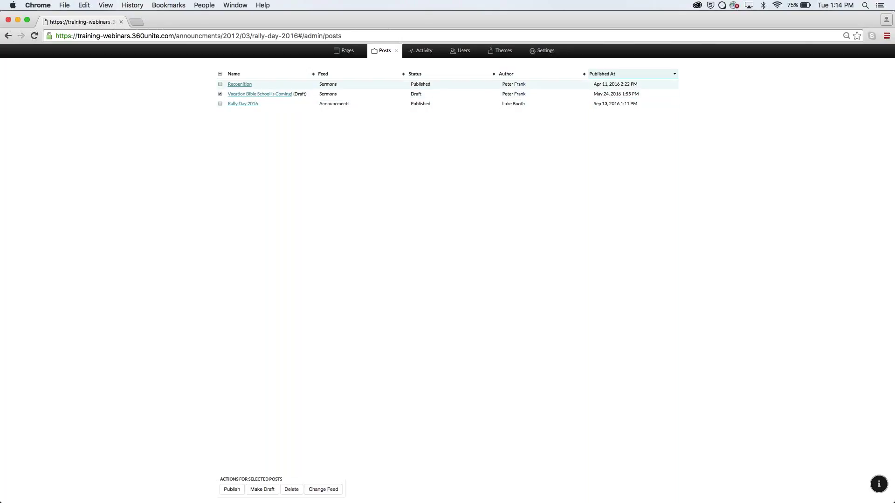
{"action": "left_click", "coordinate": [323, 490]}
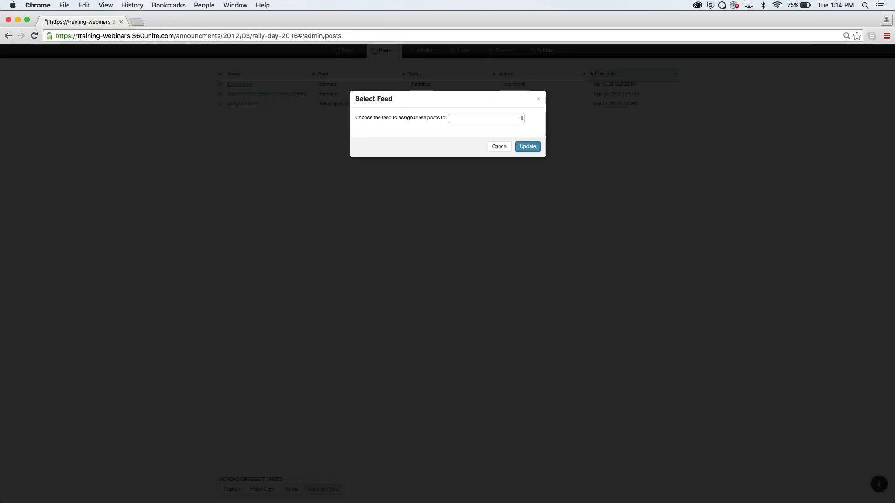
{"action": "left_click", "coordinate": [483, 117]}
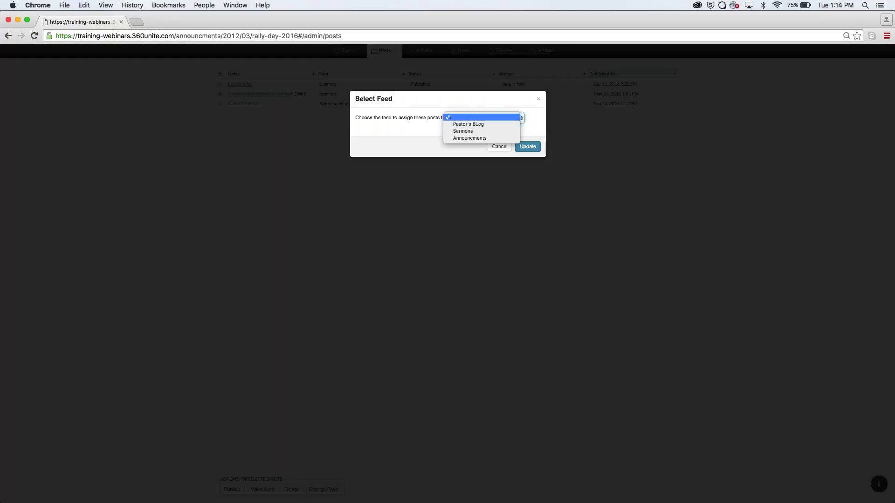
{"action": "left_click", "coordinate": [468, 137]}
{"action": "key", "text": "Return"}
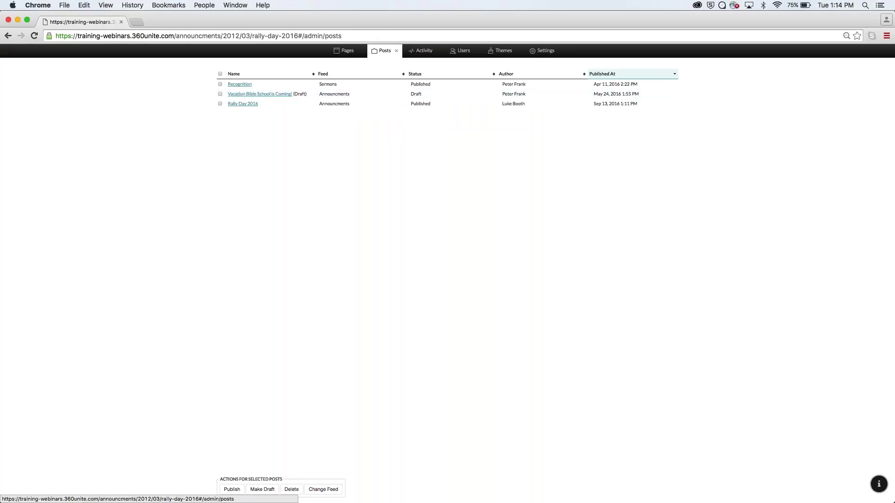
- Close the posts list, review the Announcments feed on the site, and open the Rally Day 2016 post
{"action": "left_click", "coordinate": [396, 50]}
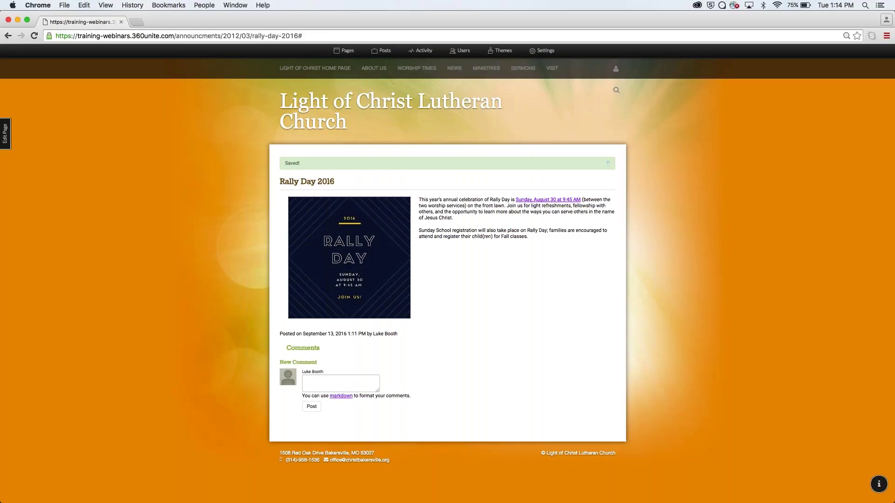
{"action": "mouse_move", "coordinate": [465, 69]}
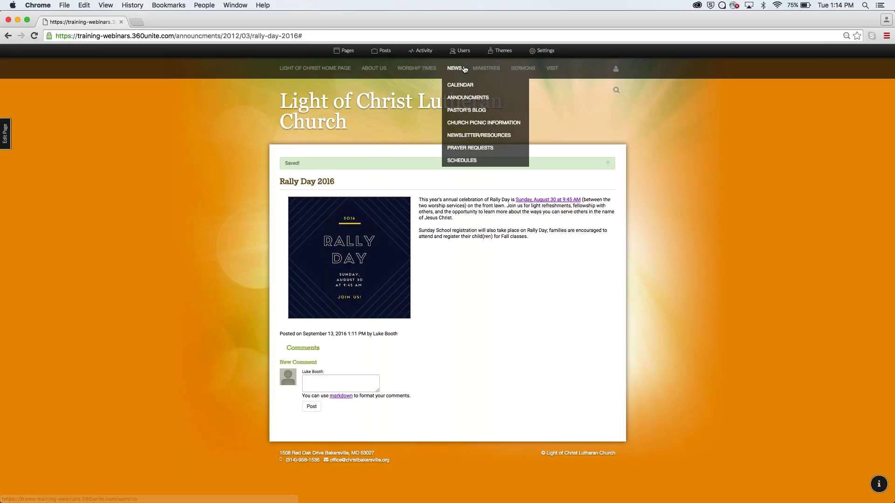
{"action": "left_click", "coordinate": [460, 99]}
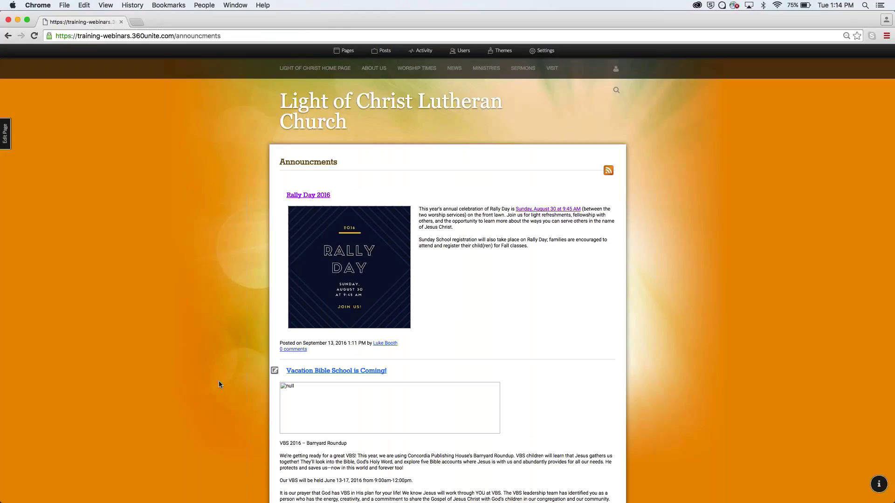
{"action": "scroll", "coordinate": [219, 382], "scroll_direction": "down", "scroll_amount": 3}
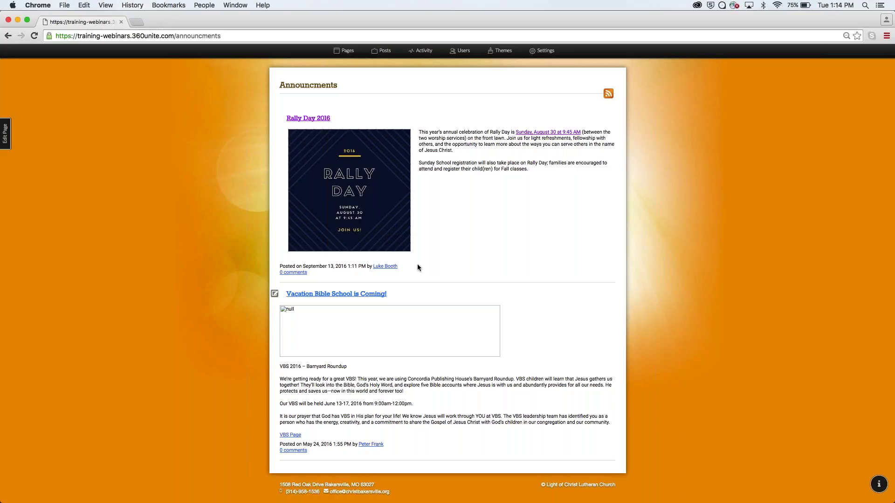
{"action": "left_click", "coordinate": [321, 119]}
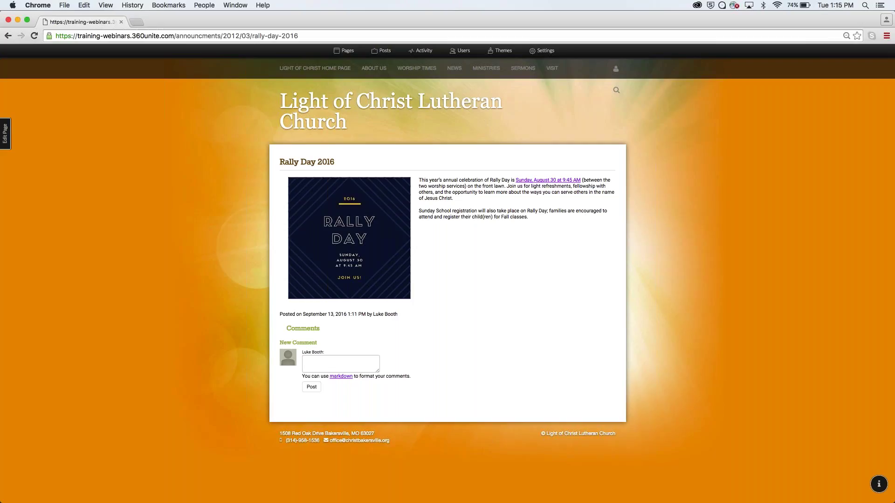
- Try to log in as the first member with the User role, and sign out of the administrator account
{"action": "left_click", "coordinate": [63, 500]}
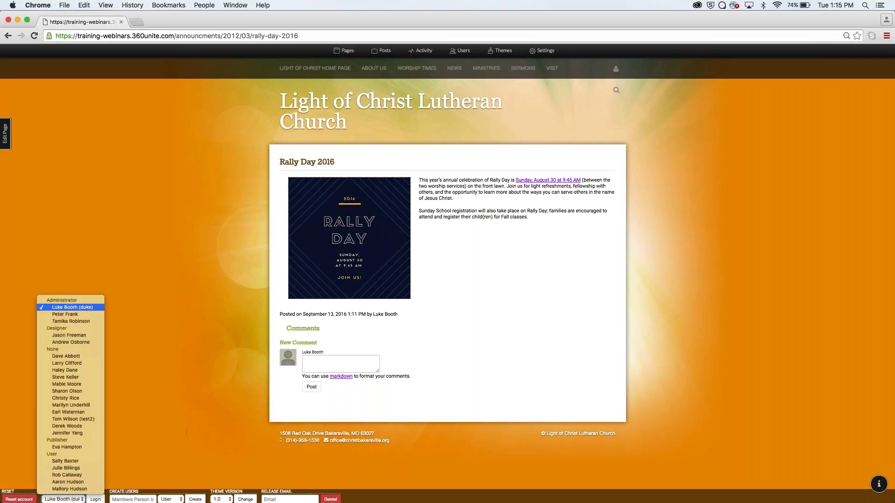
{"action": "left_click", "coordinate": [65, 461]}
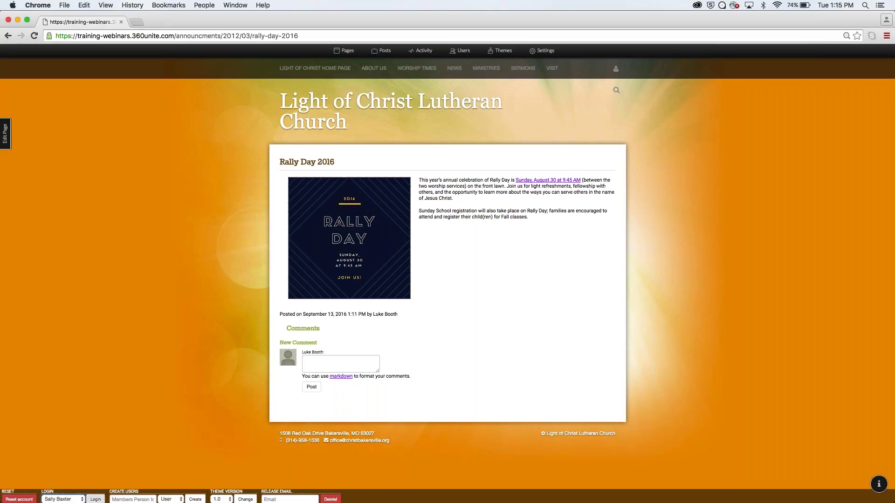
{"action": "left_click", "coordinate": [96, 500]}
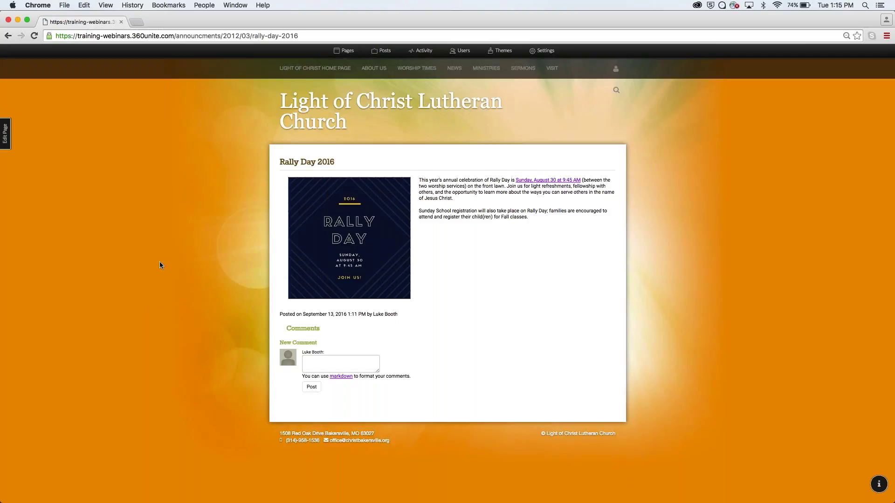
{"action": "mouse_move", "coordinate": [615, 69]}
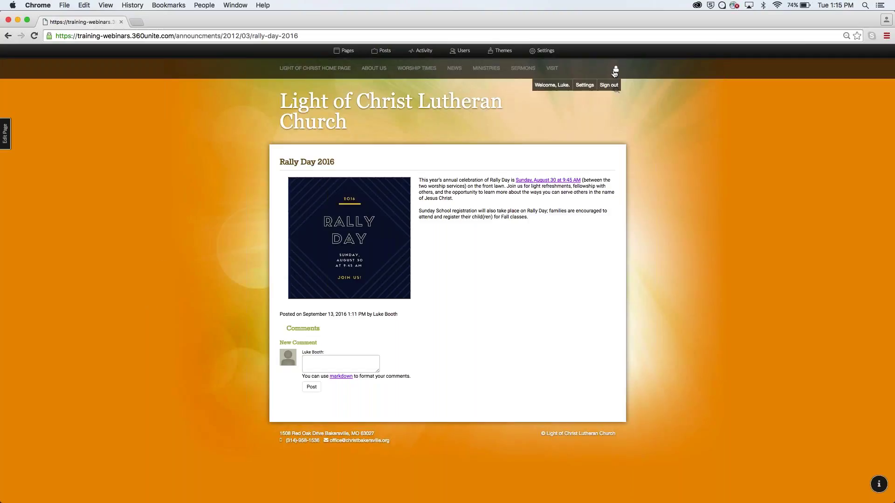
{"action": "left_click", "coordinate": [609, 85]}
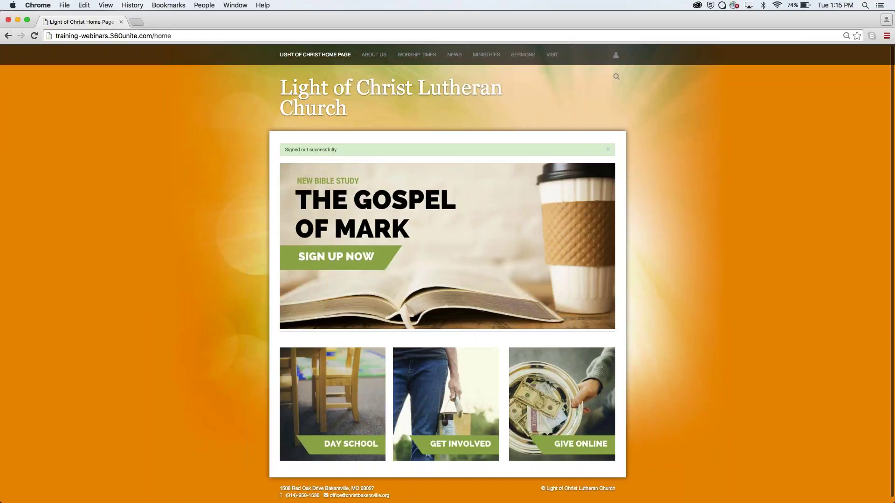
- Try logging in from the home page as the first member listed under the User role
{"action": "scroll", "coordinate": [448, 275], "scroll_direction": "down", "scroll_amount": 1}
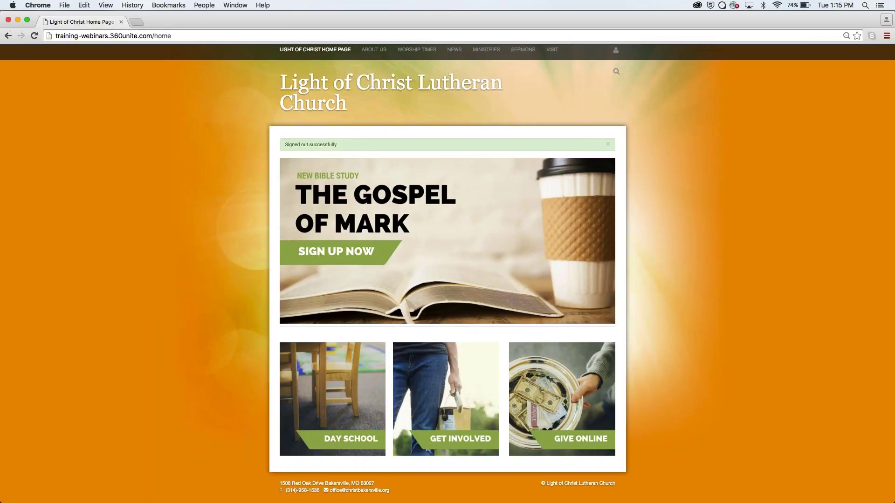
{"action": "left_click", "coordinate": [54, 499]}
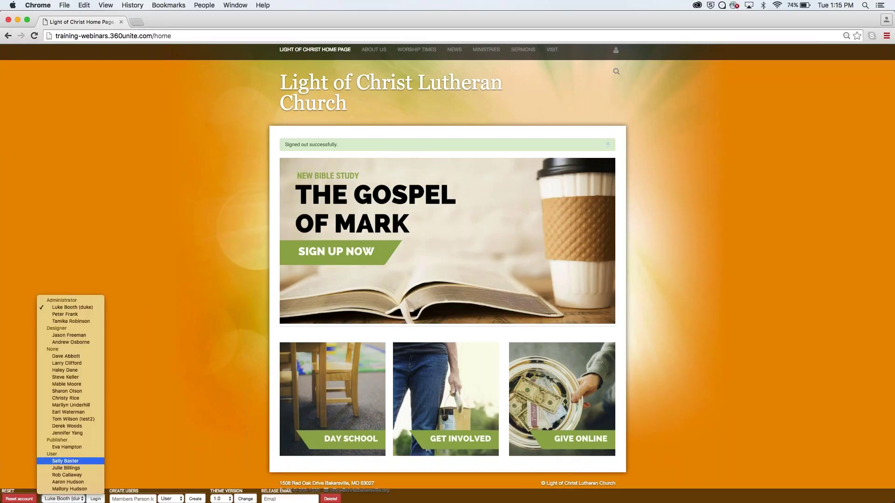
{"action": "left_click", "coordinate": [64, 459]}
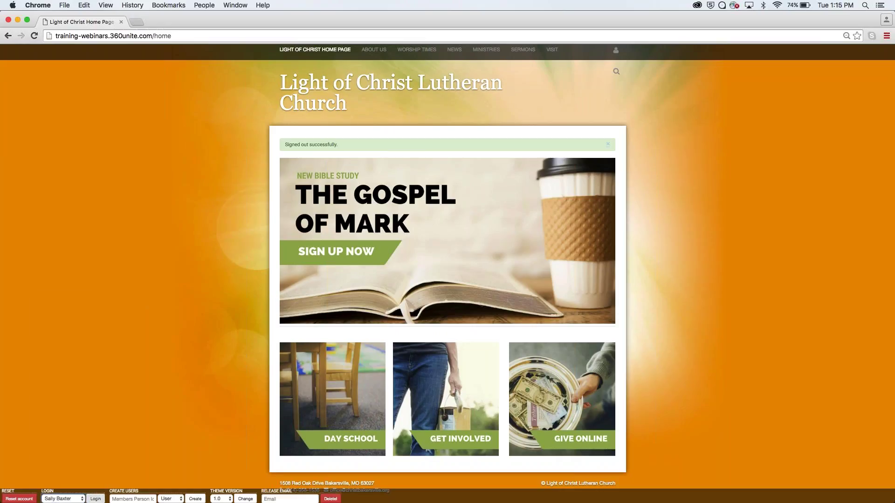
{"action": "left_click", "coordinate": [96, 499]}
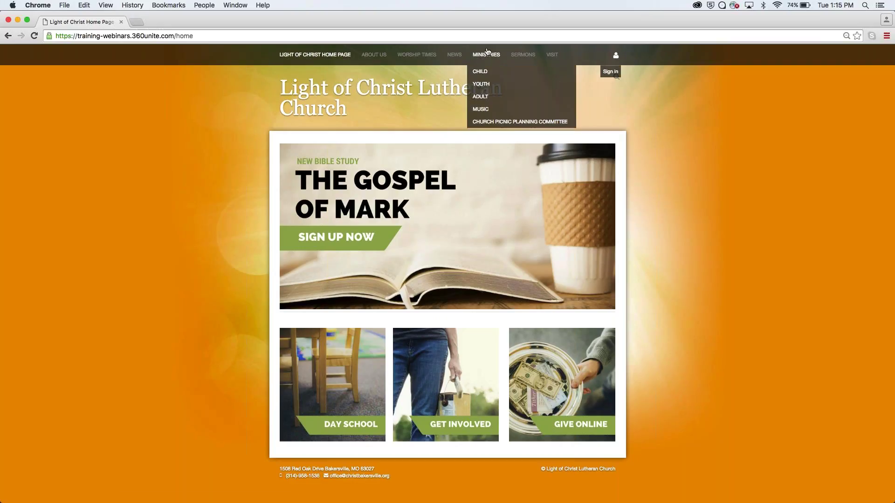
- Open the Announcments feed as a site visitor and view the Rally Day 2016 post
{"action": "mouse_move", "coordinate": [458, 56]}
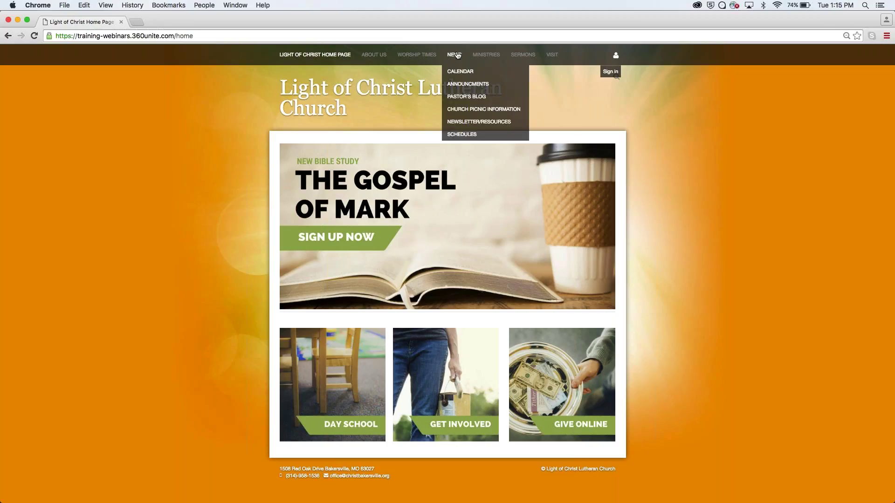
{"action": "left_click", "coordinate": [460, 86]}
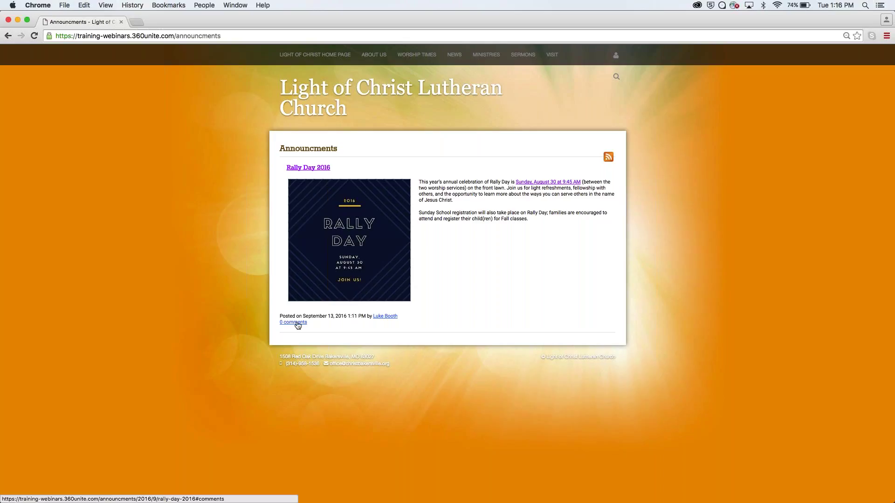
{"action": "left_click", "coordinate": [308, 167]}
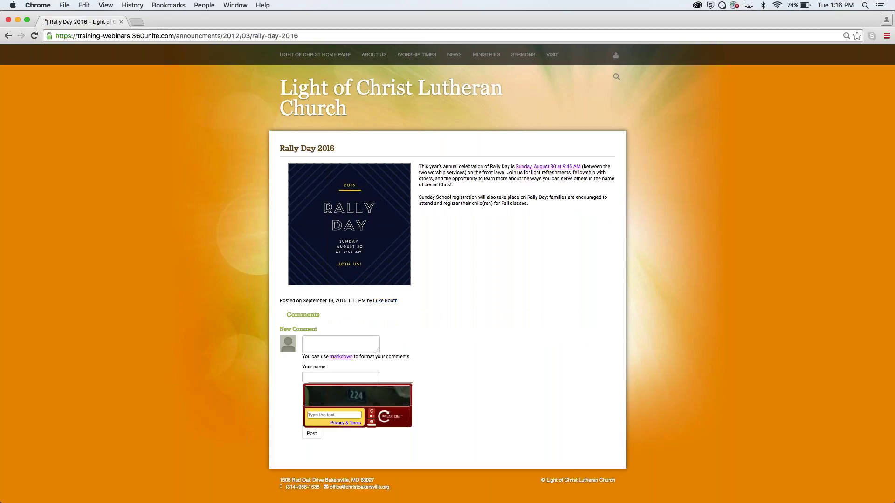
- Write the comment "This event sounds cool! What should I bring?" on the Rally Day 2016 post
{"action": "left_click", "coordinate": [327, 340]}
{"action": "type", "text": "THi"}
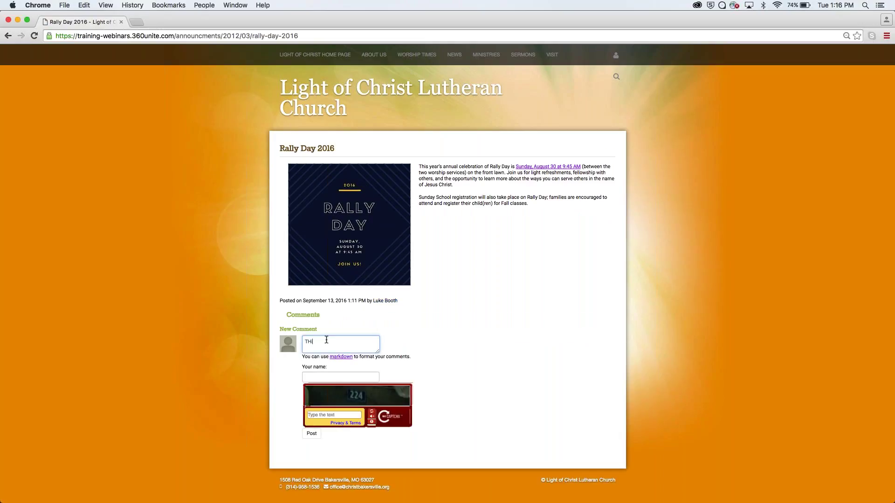
{"action": "type", "text": "s event sounds cool! What should I bring?"}
{"action": "left_click", "coordinate": [311, 342]}
{"action": "key", "text": "BackSpace"}
{"action": "type", "text": "h"}
{"action": "key", "text": "Tab"}
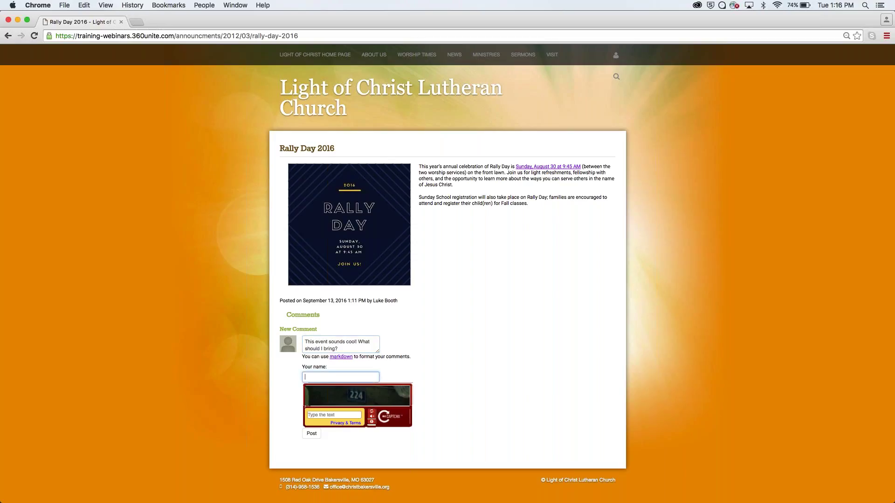
- Fill in the commenter's full name and the CAPTCHA text, and post the comment
{"action": "type", "text": "Sally"}
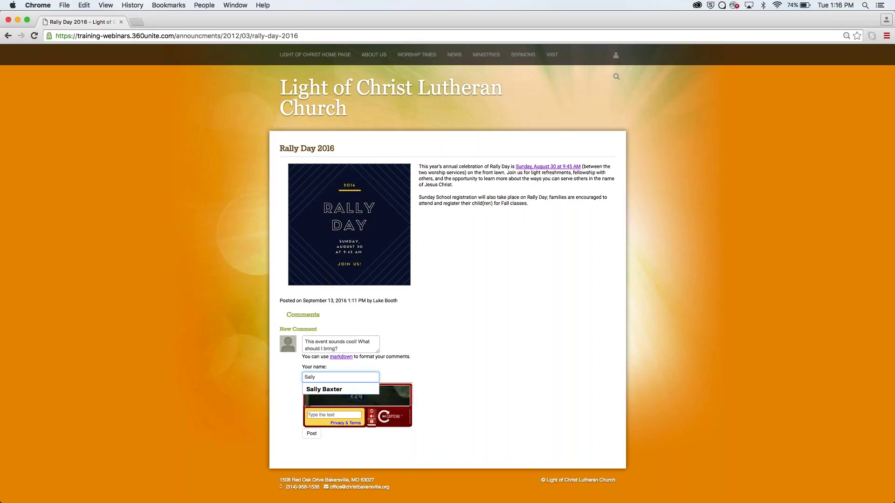
{"action": "key", "text": "Down"}
{"action": "key", "text": "Return"}
{"action": "key", "text": "Tab"}
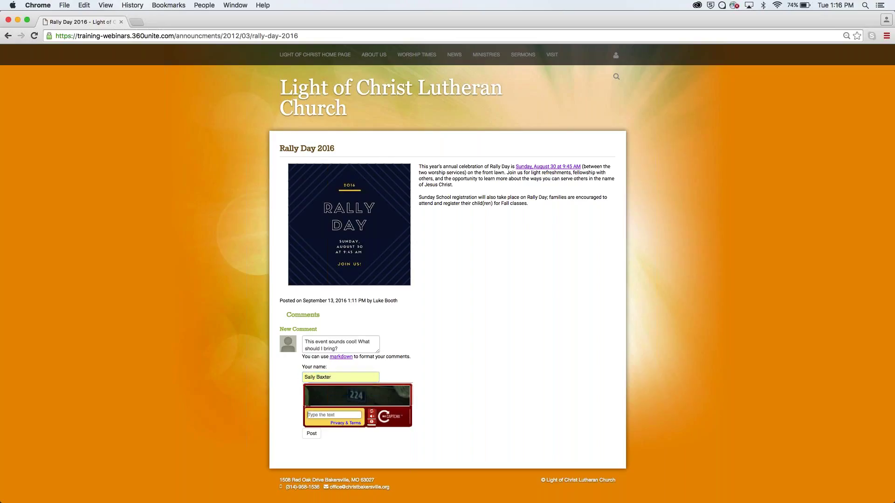
{"action": "type", "text": "224"}
{"action": "left_click", "coordinate": [313, 434]}
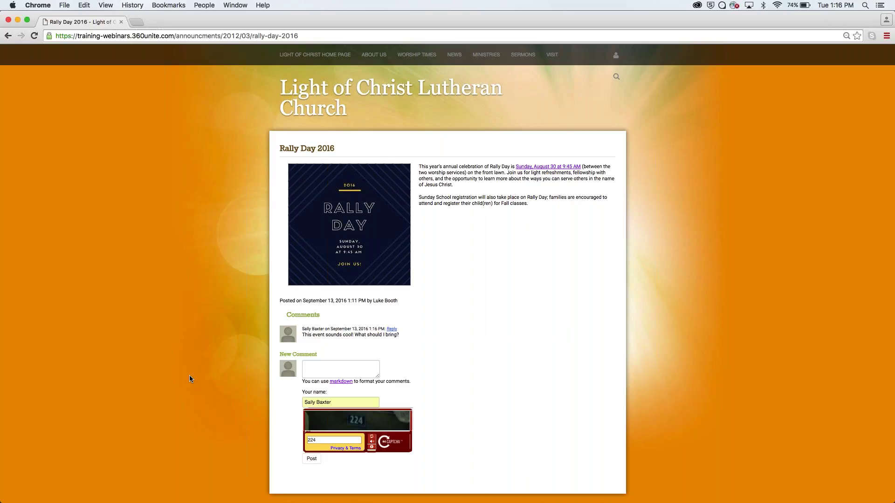
- Review the posted comment and log back in with the administrator account
{"action": "scroll", "coordinate": [189, 375], "scroll_direction": "down", "scroll_amount": 1}
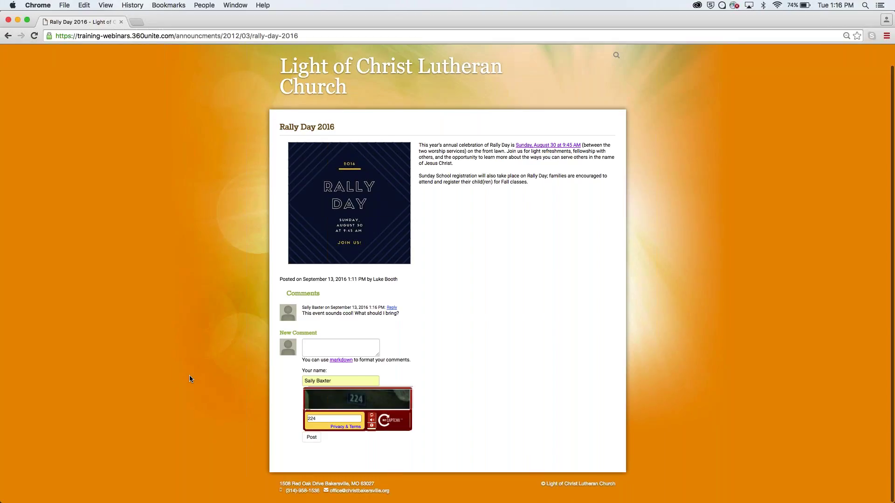
{"action": "scroll", "coordinate": [149, 351], "scroll_direction": "up", "scroll_amount": 1}
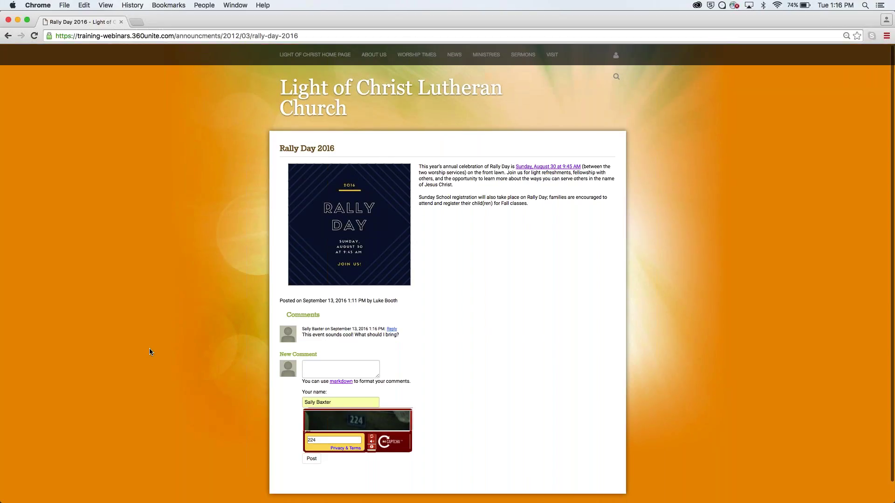
{"action": "scroll", "coordinate": [149, 352], "scroll_direction": "down", "scroll_amount": 1}
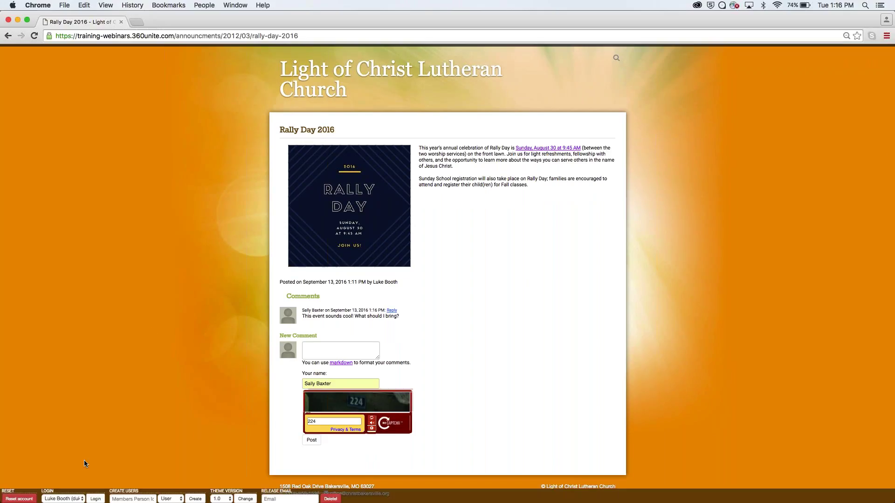
{"action": "left_click", "coordinate": [95, 499]}
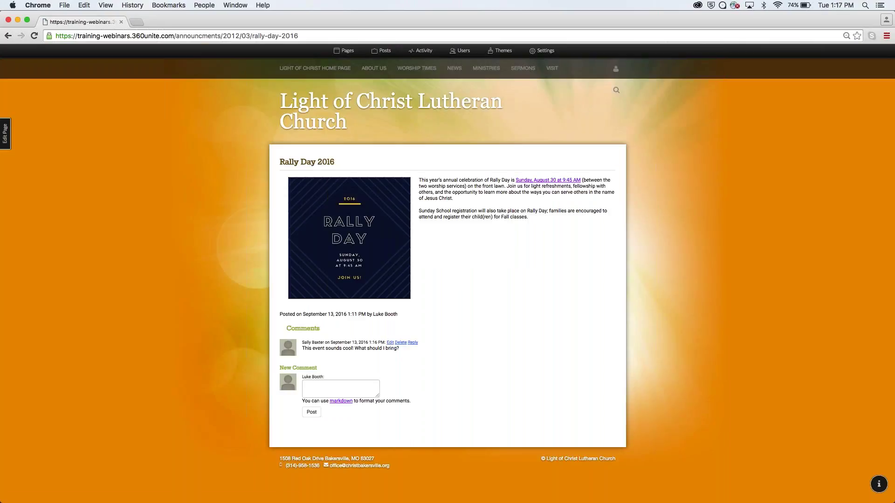
- Look at the Rally Day 2016 post's settings in edit mode, close them, and return to the Announcments feed
{"action": "left_click", "coordinate": [313, 387]}
{"action": "left_click", "coordinate": [5, 134]}
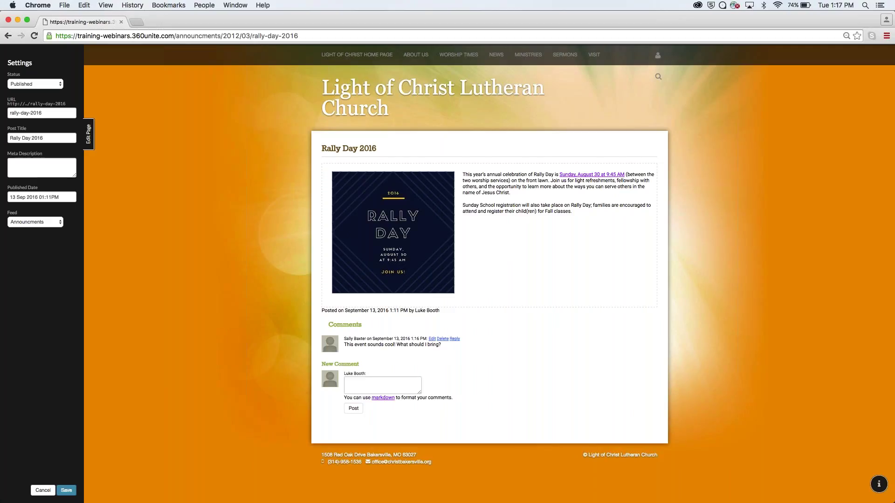
{"action": "left_click", "coordinate": [295, 208]}
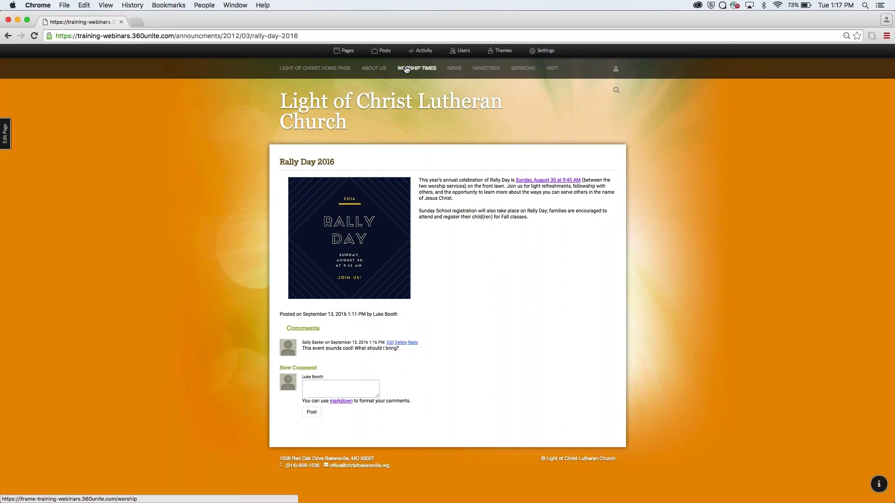
{"action": "mouse_move", "coordinate": [454, 68]}
{"action": "left_click", "coordinate": [459, 99]}
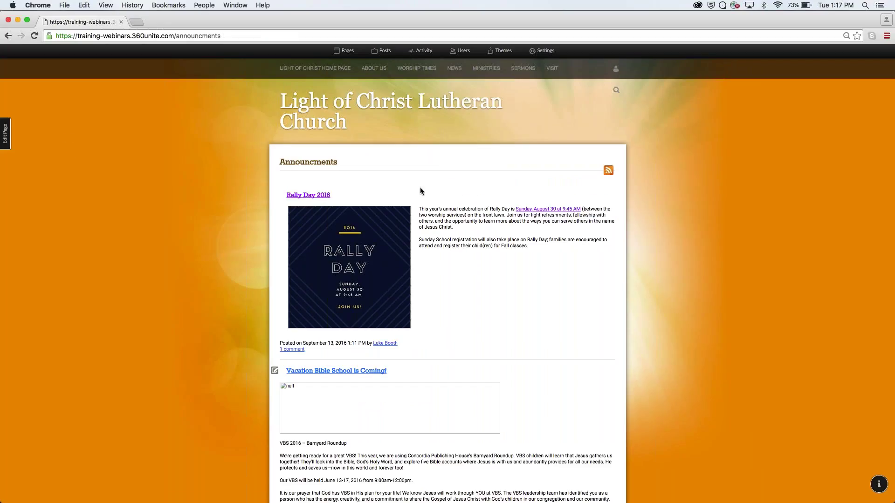
- Turn off showing post content in the Announcments feed's settings and save the change
{"action": "left_click", "coordinate": [5, 134]}
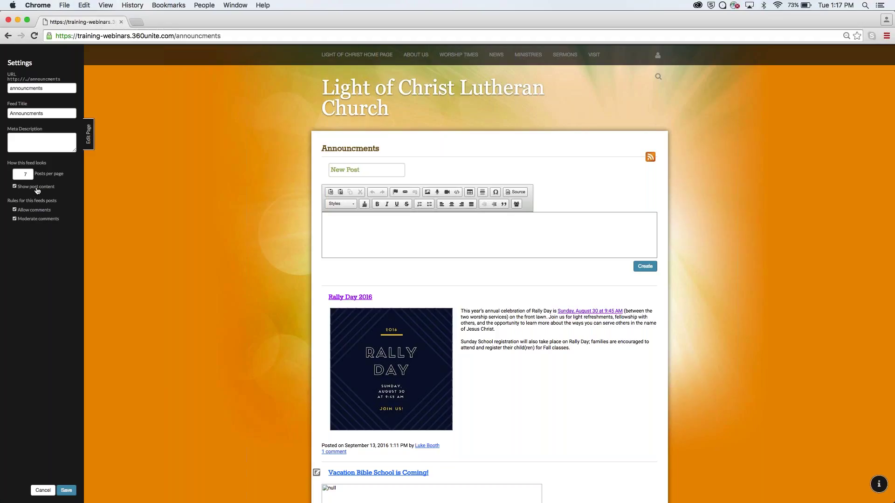
{"action": "left_click", "coordinate": [15, 187]}
{"action": "left_click", "coordinate": [66, 491]}
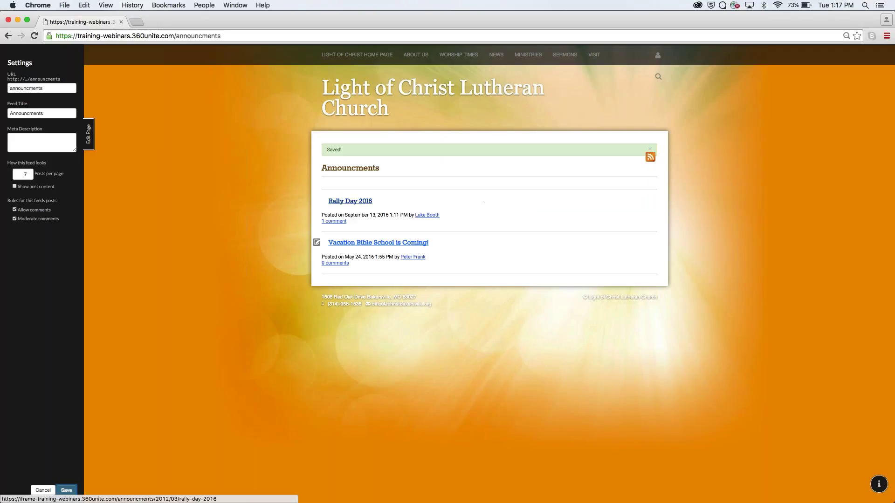
- Open the Rally Day 2016 post from the feed, close its edit settings, and sign out of the site
{"action": "left_click", "coordinate": [350, 201]}
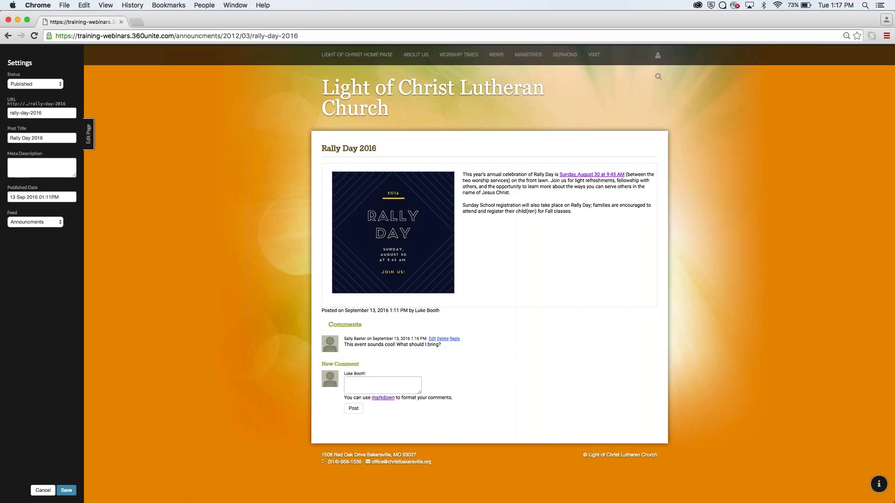
{"action": "left_click", "coordinate": [89, 134]}
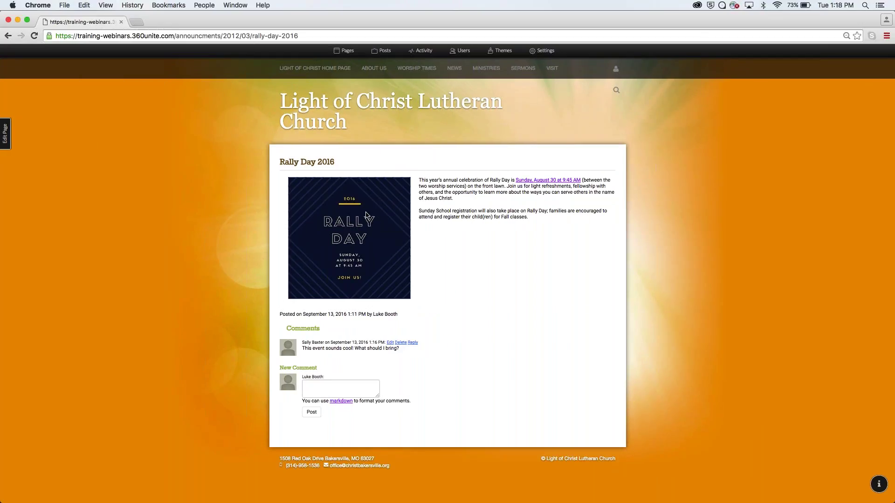
{"action": "left_click", "coordinate": [616, 69]}
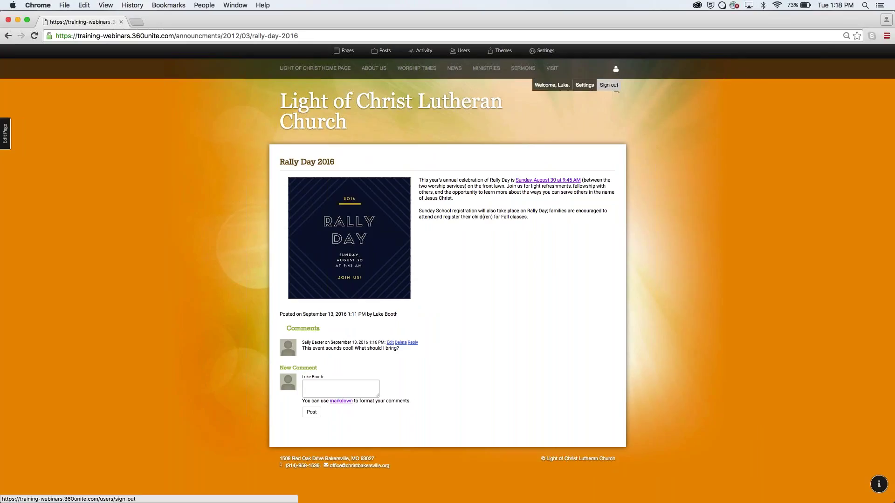
{"action": "left_click", "coordinate": [609, 85]}
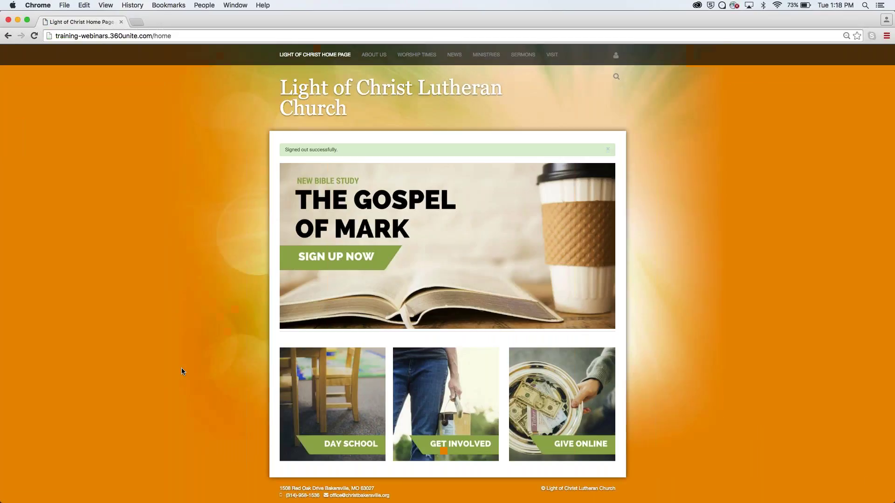
- Choose an account from the site's login list and log in with it
{"action": "scroll", "coordinate": [182, 371], "scroll_direction": "down", "scroll_amount": 1}
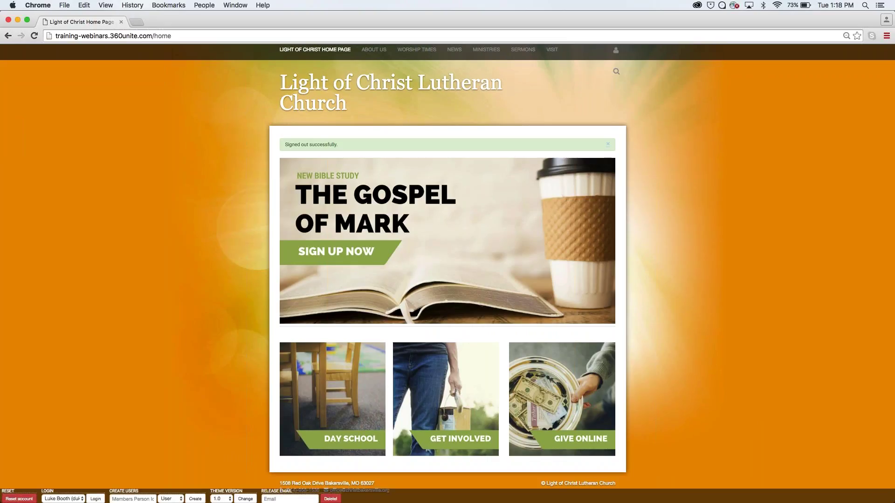
{"action": "left_click", "coordinate": [66, 499]}
{"action": "left_click", "coordinate": [68, 475]}
{"action": "left_click", "coordinate": [95, 498]}
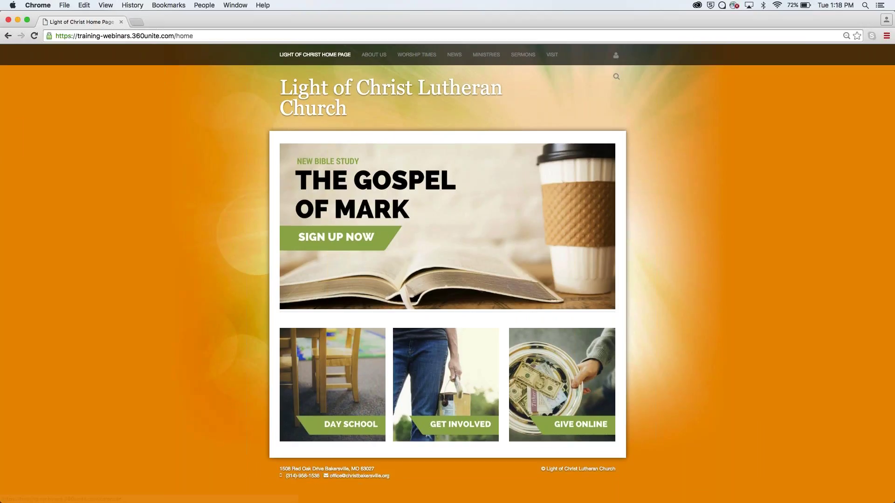
- Go to the Announcments feed under News and open the Rally Day 2016 post
{"action": "mouse_move", "coordinate": [455, 55]}
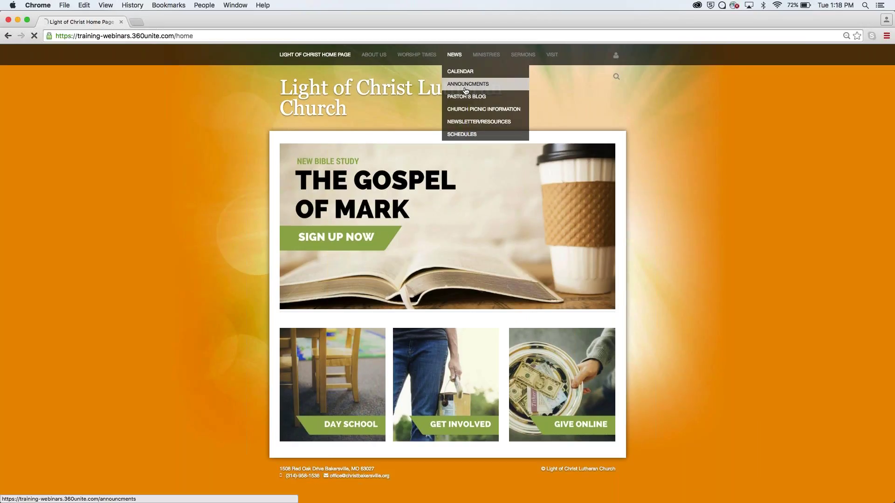
{"action": "left_click", "coordinate": [464, 83]}
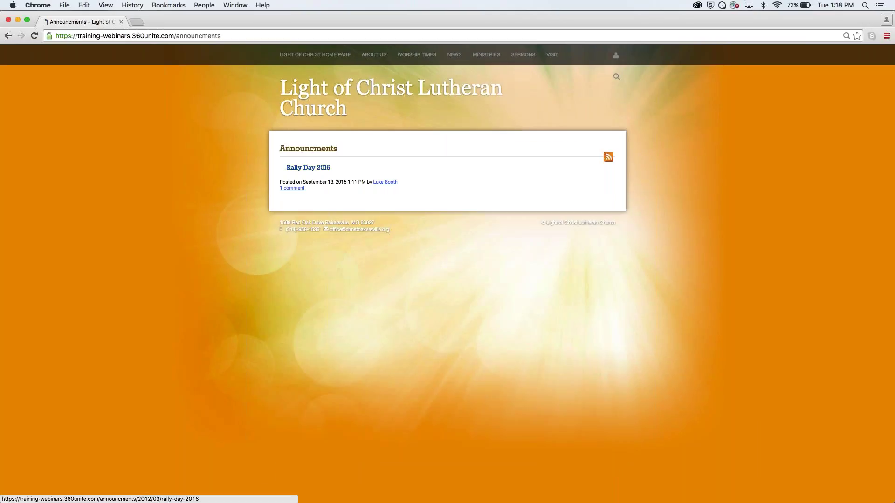
{"action": "left_click", "coordinate": [308, 167]}
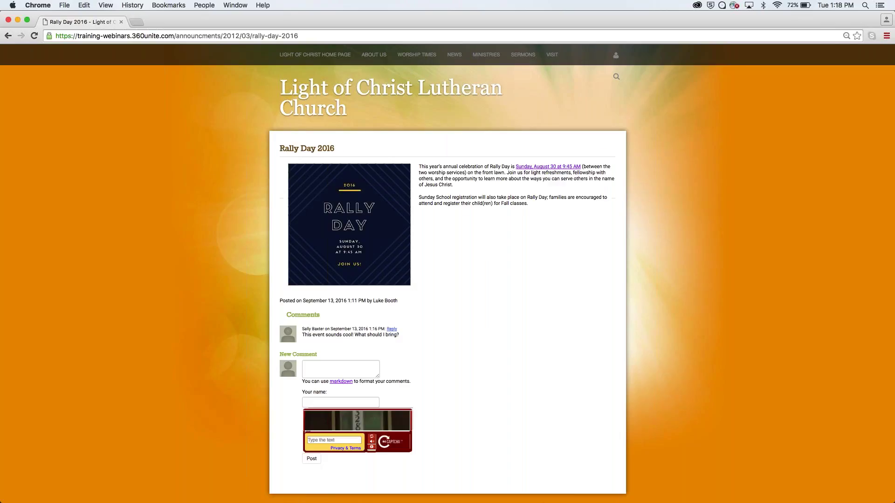
- Start a reply to the existing comment on the post with the text "Please bring a salad."
{"action": "left_click", "coordinate": [341, 369]}
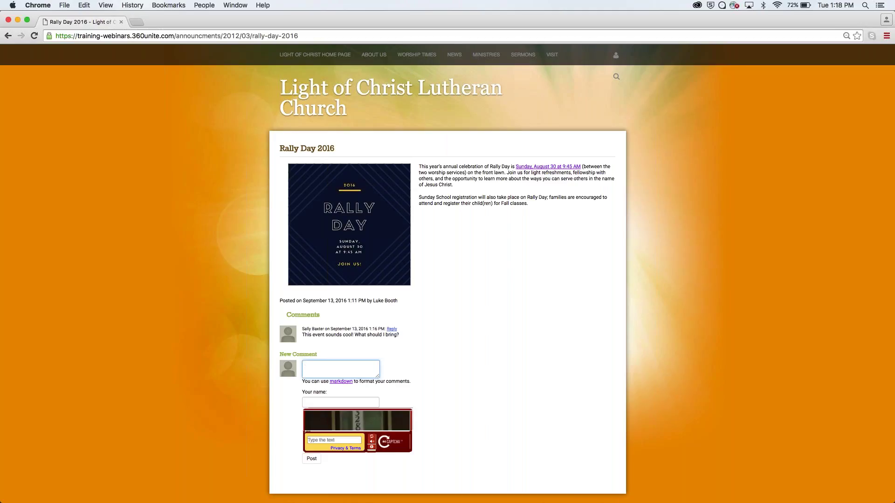
{"action": "left_click", "coordinate": [392, 329]}
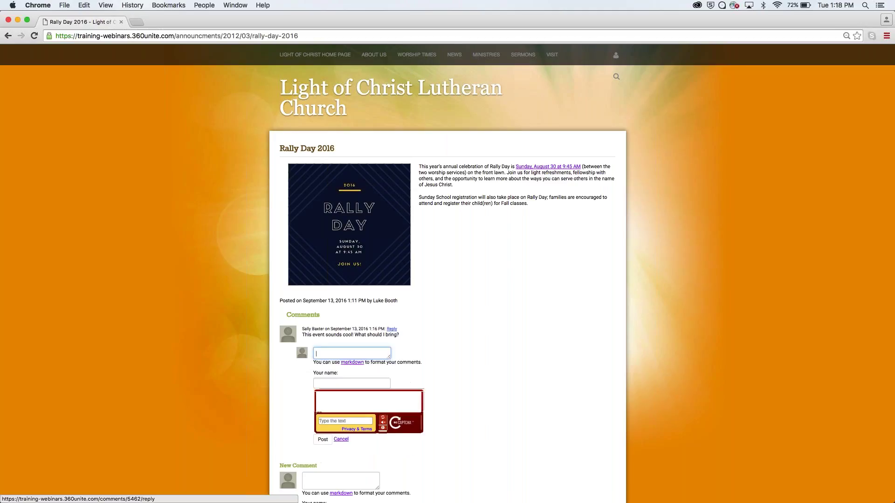
{"action": "type", "text": "Pl"}
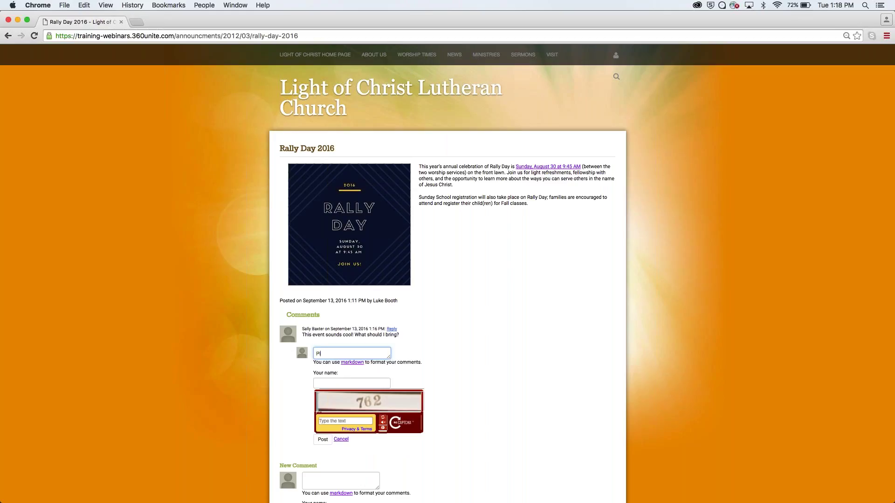
{"action": "type", "text": "ease bring a salad."}
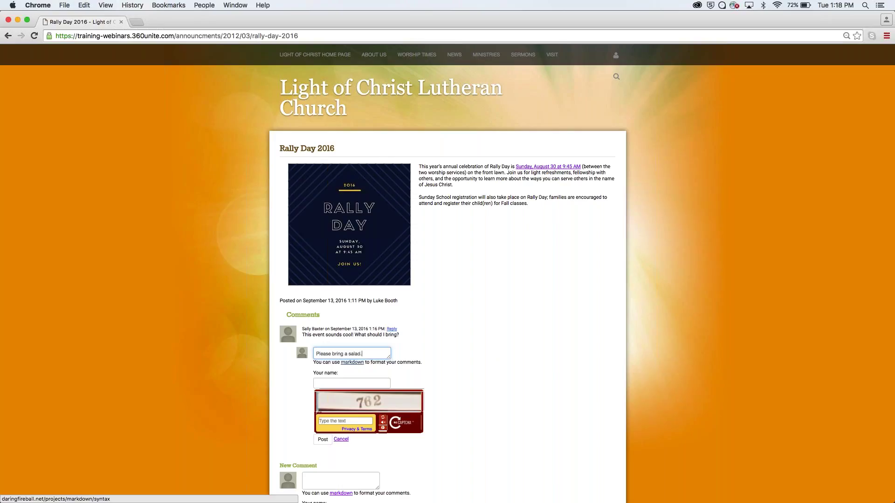
- Look through the Markdown syntax reference linked from the reply form, and close it to return to the post
{"action": "left_click", "coordinate": [352, 363]}
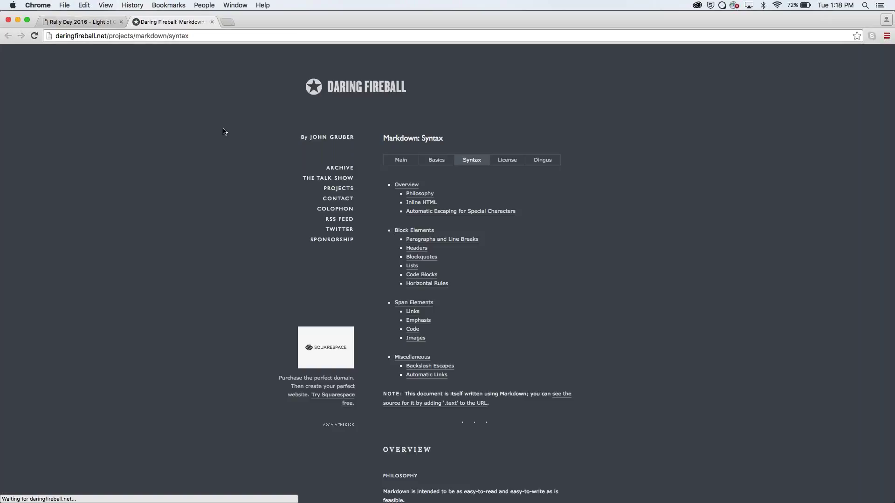
{"action": "scroll", "coordinate": [613, 382], "scroll_direction": "down", "scroll_amount": 5}
{"action": "scroll", "coordinate": [613, 382], "scroll_direction": "down", "scroll_amount": 10}
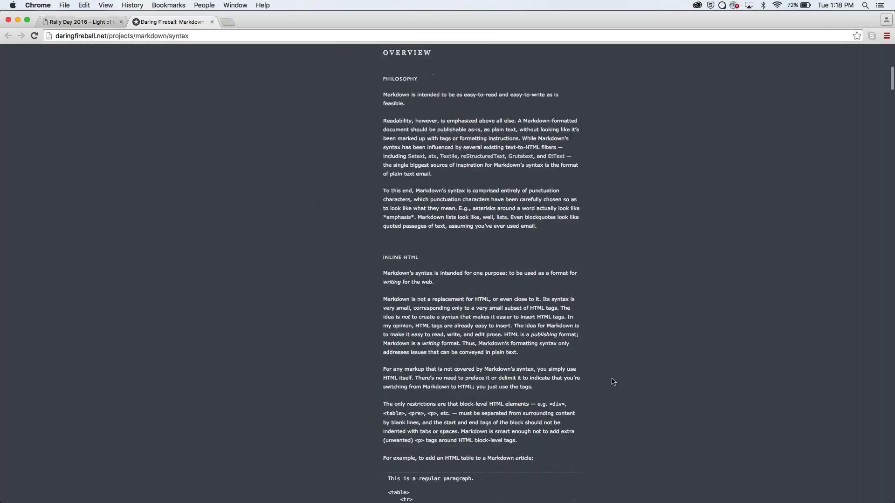
{"action": "scroll", "coordinate": [612, 348], "scroll_direction": "down", "scroll_amount": 20}
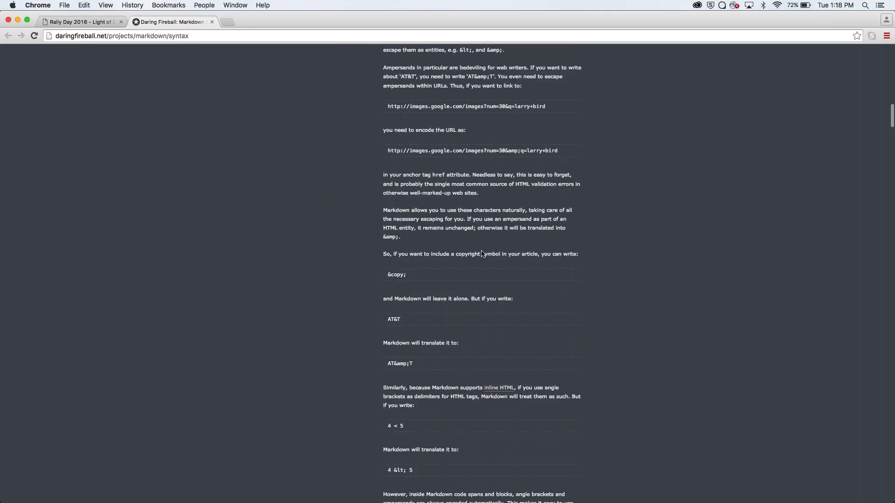
{"action": "scroll", "coordinate": [483, 254], "scroll_direction": "down", "scroll_amount": 3}
{"action": "scroll", "coordinate": [482, 254], "scroll_direction": "up", "scroll_amount": 20}
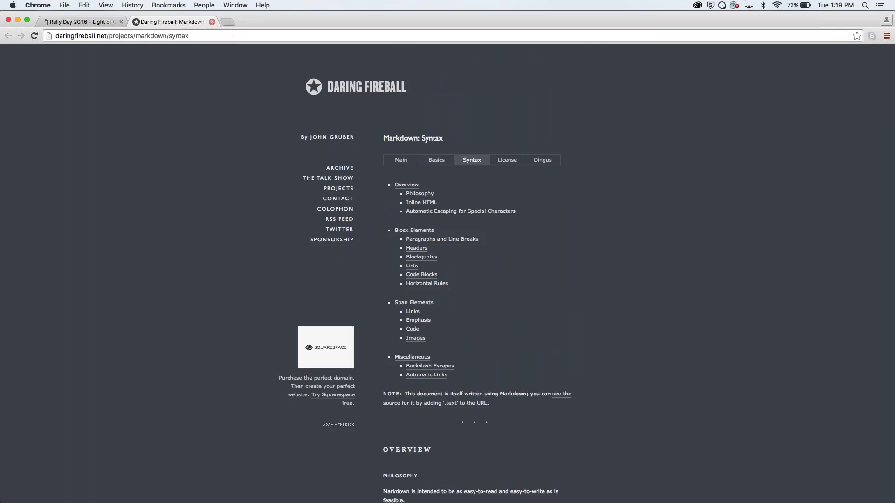
{"action": "left_click", "coordinate": [213, 22]}
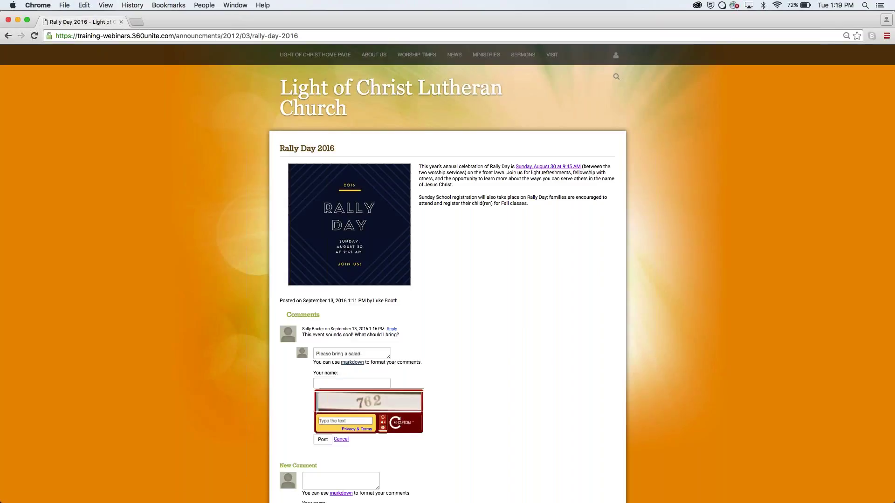
- Reformat the reply with Markdown, making "#Please bring:" a heading line and placing "a salad" on the line below
{"action": "left_click", "coordinate": [317, 354]}
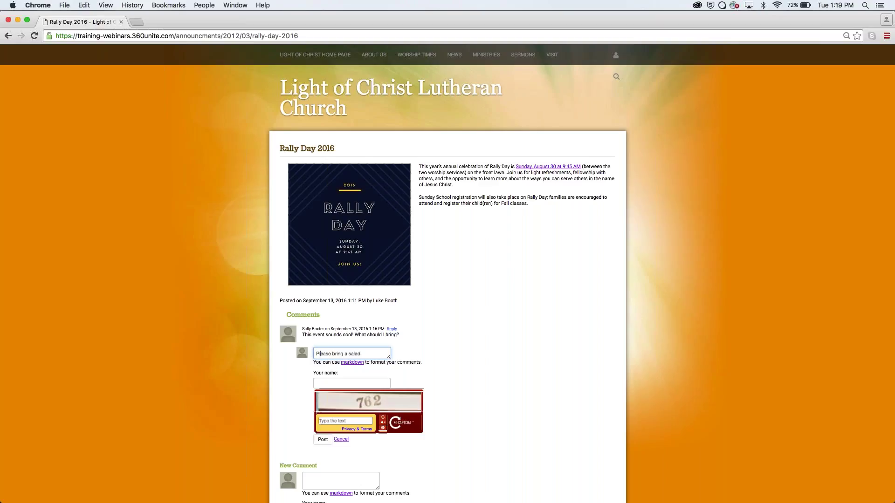
{"action": "left_click_drag", "start_coordinate": [317, 354], "coordinate": [342, 354]}
{"action": "left_click", "coordinate": [345, 354]}
{"action": "key", "text": "BackSpace"}
{"action": "key", "text": "Return"}
{"action": "left_click", "coordinate": [316, 349]}
{"action": "type", "text": "#"}
- Try to post the reply with the CAPTCHA text as the commenter's name, and enter the CAPTCHA text in its own field
{"action": "left_click", "coordinate": [352, 383]}
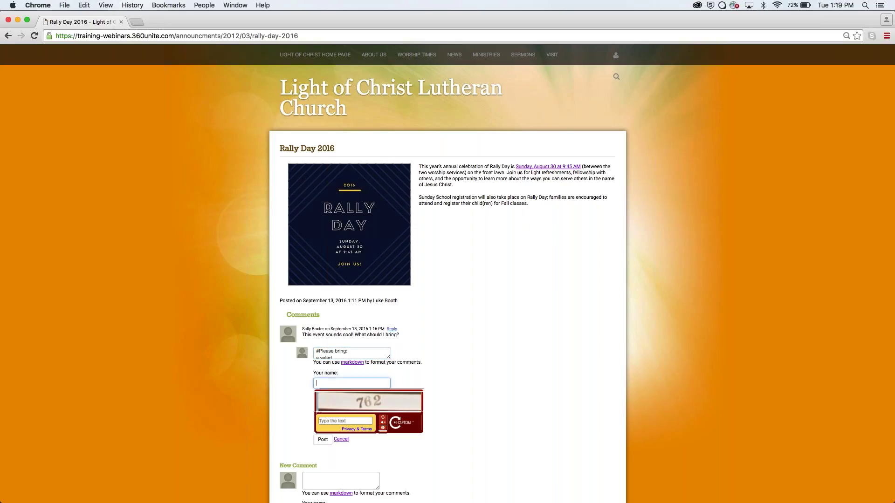
{"action": "type", "text": "762"}
{"action": "left_click", "coordinate": [323, 439]}
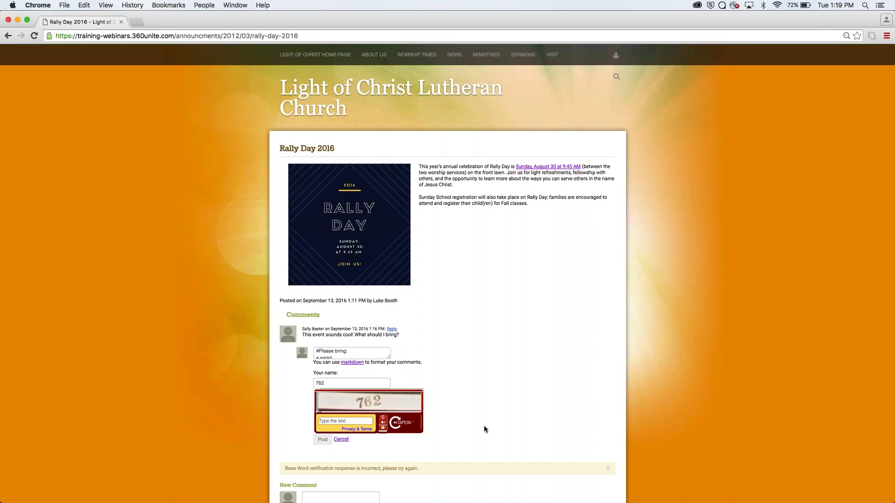
{"action": "scroll", "coordinate": [484, 426], "scroll_direction": "down", "scroll_amount": 3}
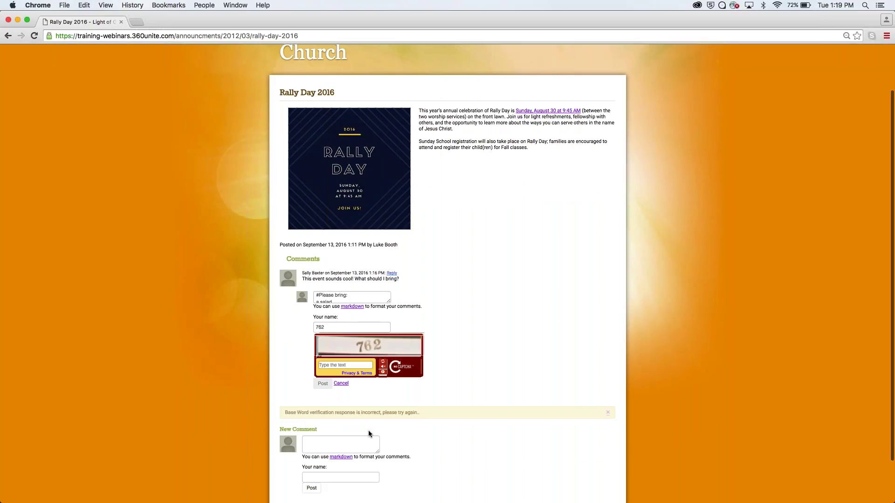
{"action": "left_click", "coordinate": [345, 365]}
{"action": "type", "text": "76"}
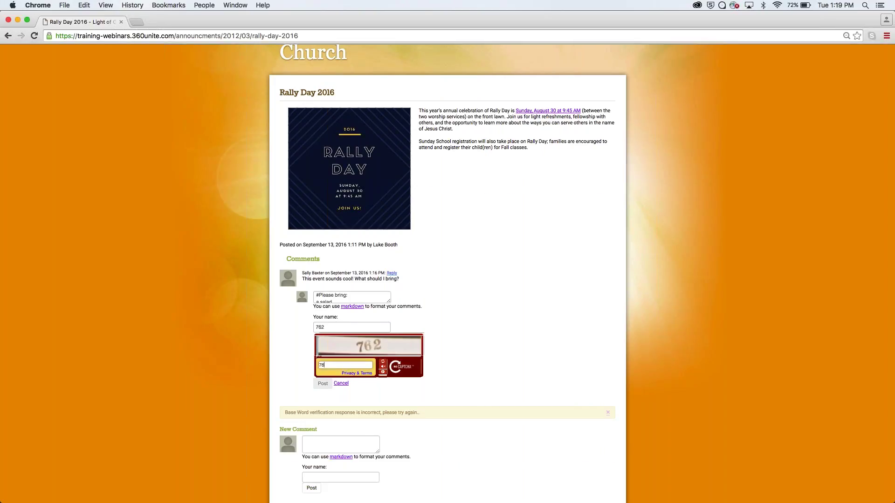
{"action": "type", "text": "2"}
- Replace the reply text with "Please Bring a salad", re-enter the CAPTCHA text as the name, and cancel the reply
{"action": "left_click_drag", "start_coordinate": [348, 296], "coordinate": [306, 285]}
{"action": "key", "text": "BackSpace"}
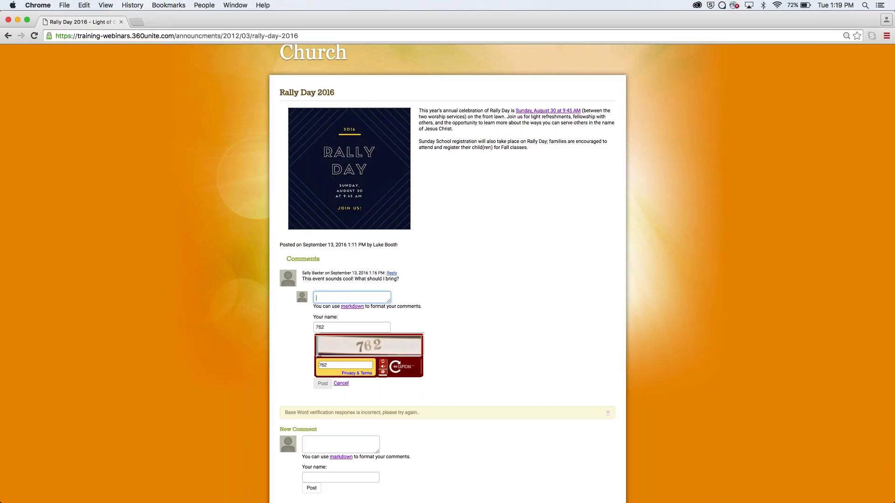
{"action": "type", "text": "Please Bring a salad"}
{"action": "key", "text": "Tab"}
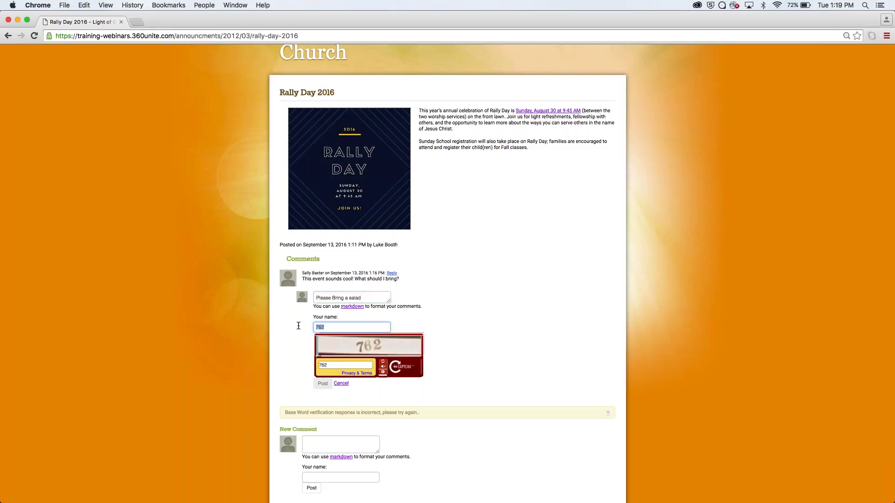
{"action": "key", "text": "BackSpace"}
{"action": "type", "text": "76"}
{"action": "key", "text": "Down"}
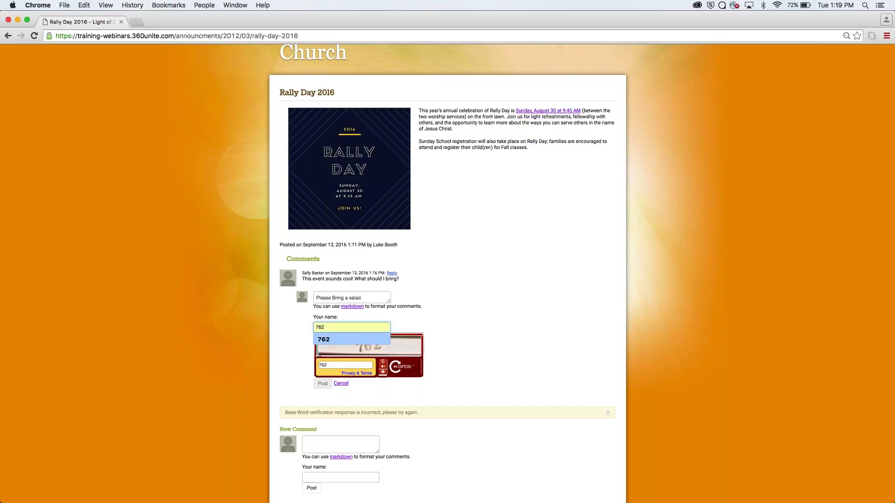
{"action": "key", "text": "Return"}
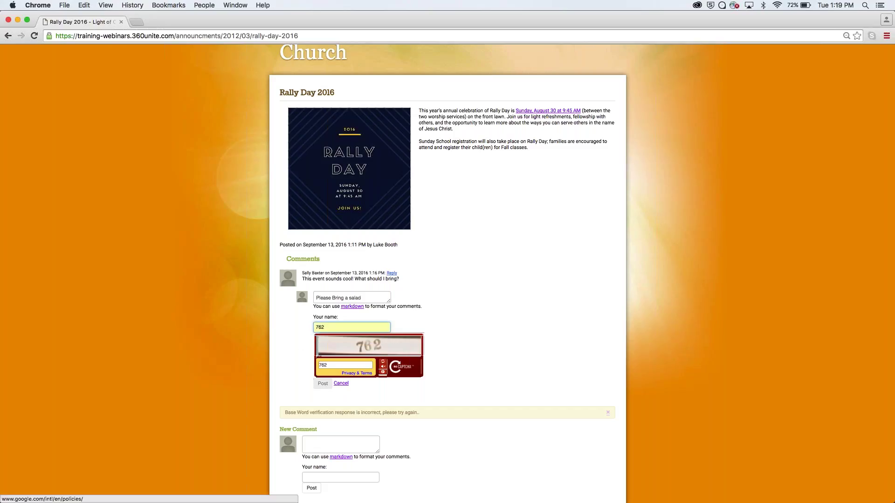
{"action": "left_click", "coordinate": [341, 383]}
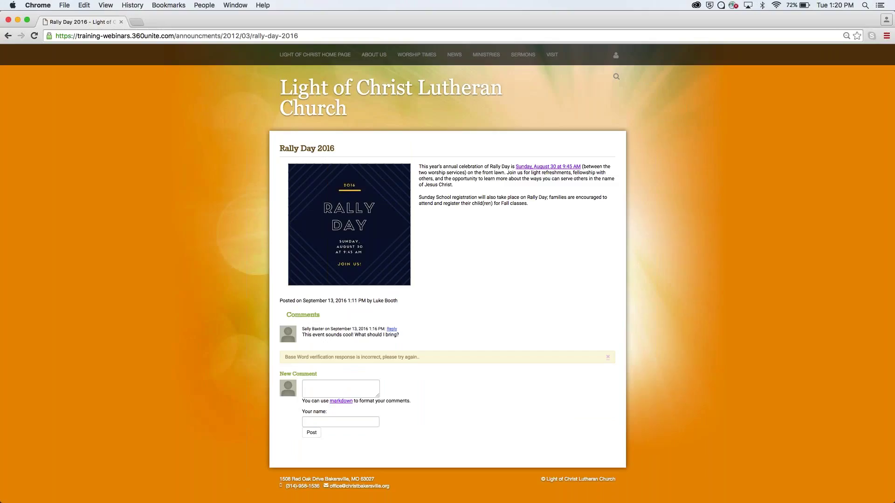
- Reply to the comment with "Please bring a salad", enter the CAPTCHA text as the name, and post the reply
{"action": "left_click", "coordinate": [391, 329]}
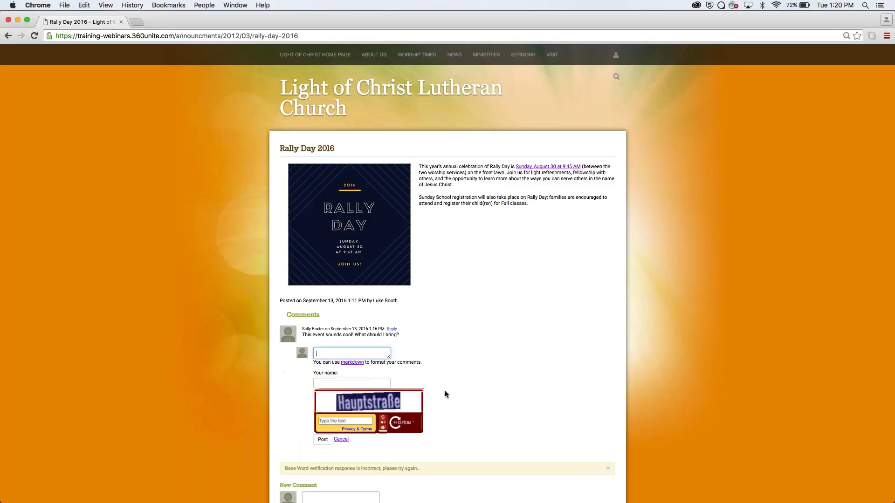
{"action": "scroll", "coordinate": [444, 391], "scroll_direction": "down", "scroll_amount": 2}
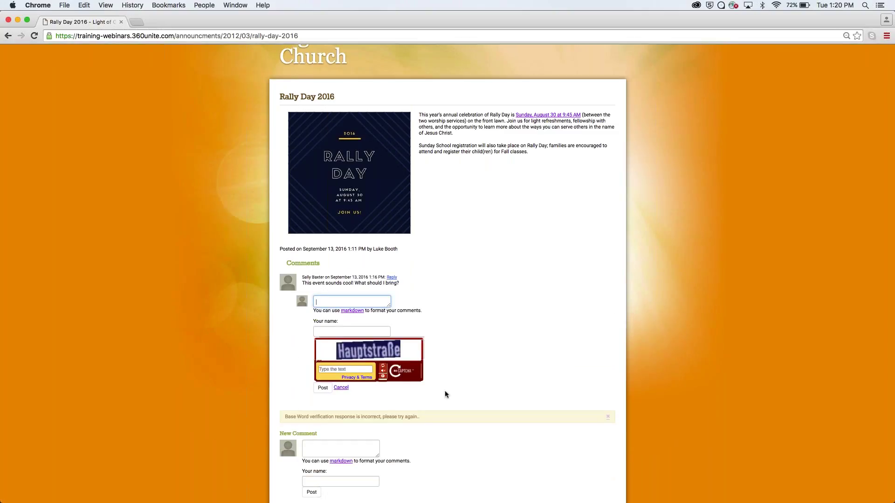
{"action": "type", "text": "Please bring a salad"}
{"action": "key", "text": "Tab"}
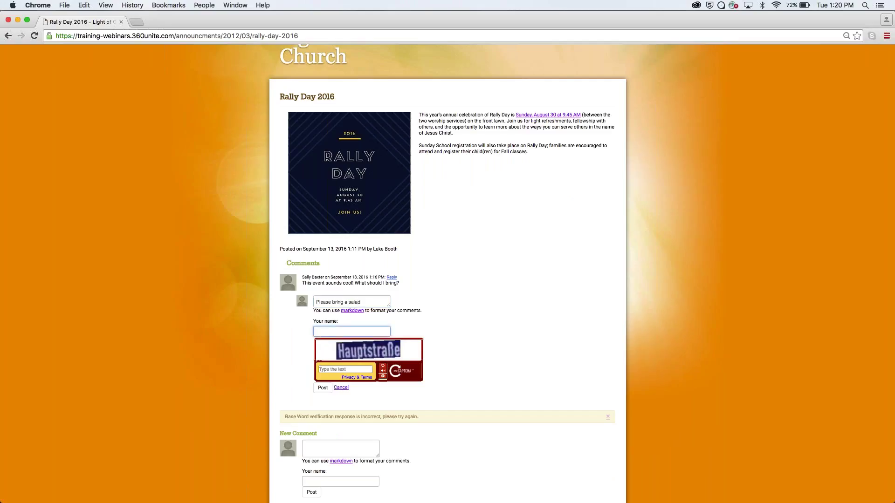
{"action": "type", "text": "Hauptstrabe"}
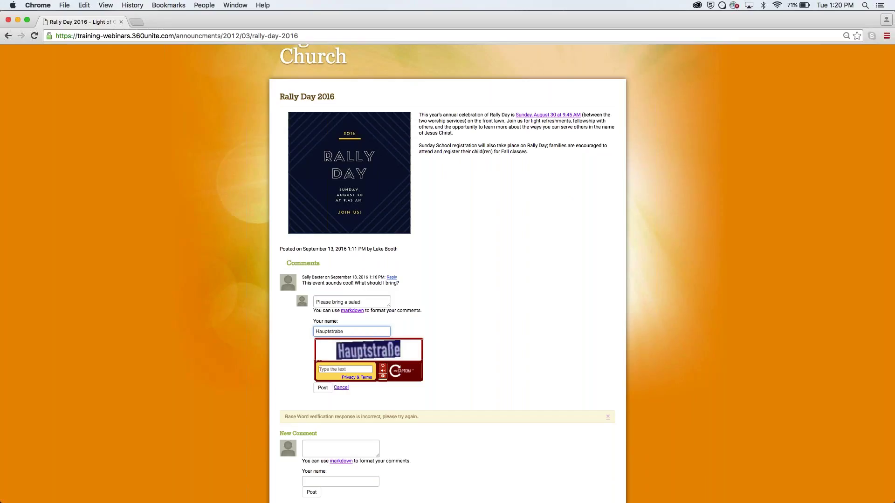
{"action": "left_click", "coordinate": [322, 388]}
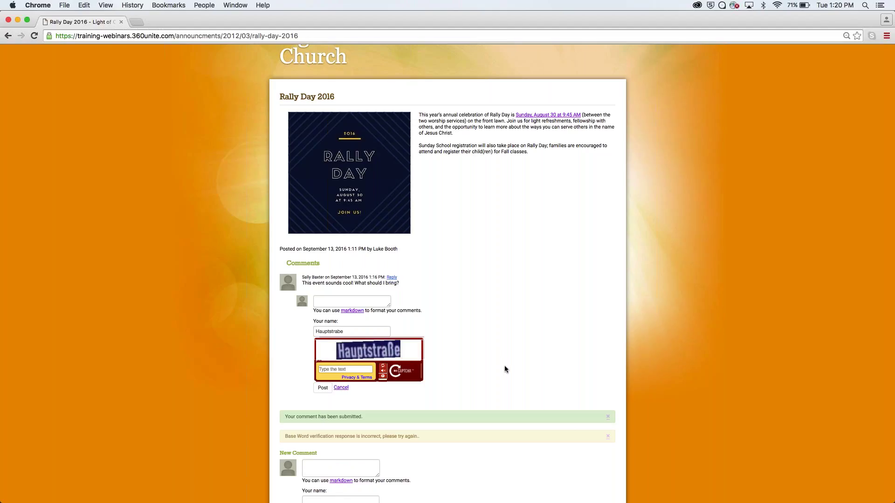
- Log in to the church website from the Rally Day 2016 page with the preselected staff account
{"action": "scroll", "coordinate": [505, 368], "scroll_direction": "down", "scroll_amount": 2}
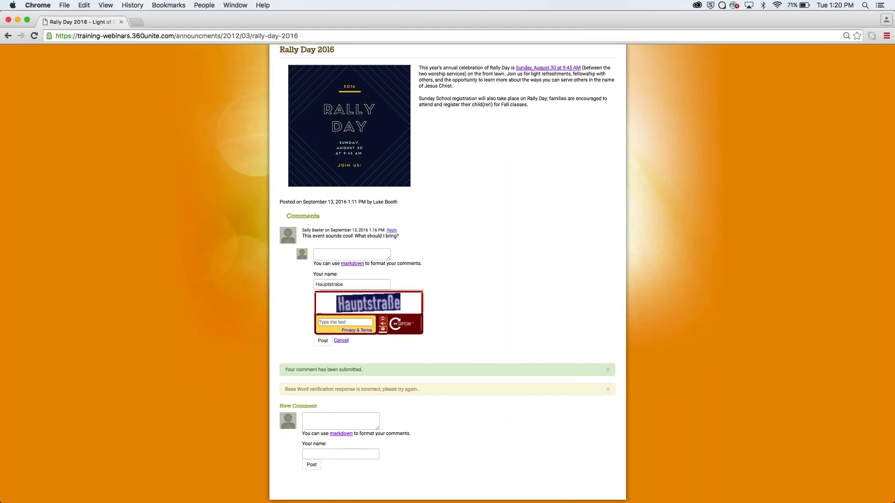
{"action": "scroll", "coordinate": [447, 271], "scroll_direction": "up", "scroll_amount": 4}
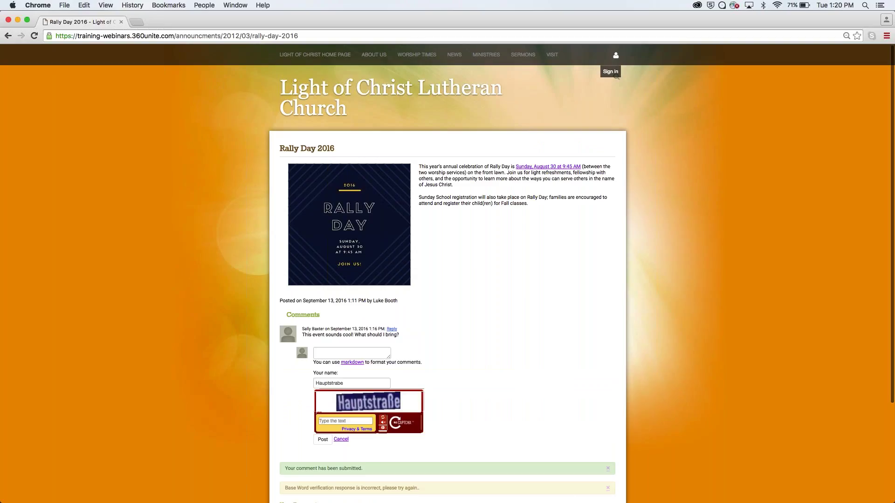
{"action": "scroll", "coordinate": [615, 56], "scroll_direction": "down", "scroll_amount": 1}
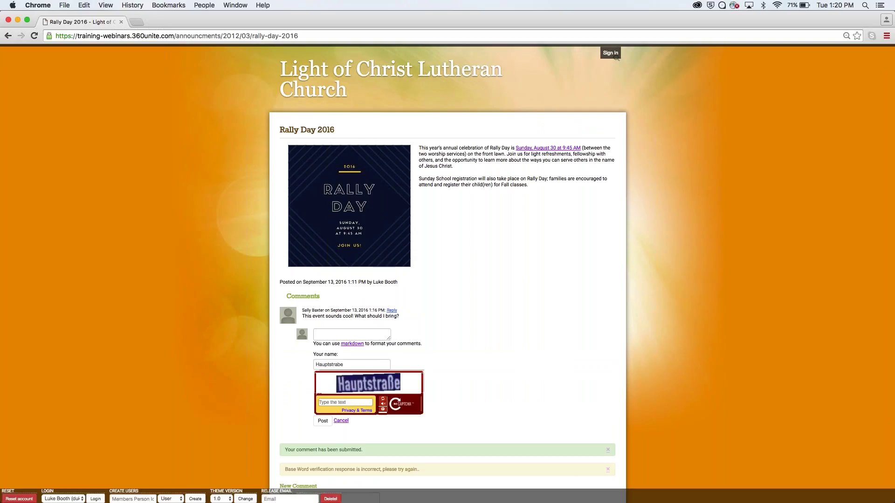
{"action": "left_click", "coordinate": [95, 498]}
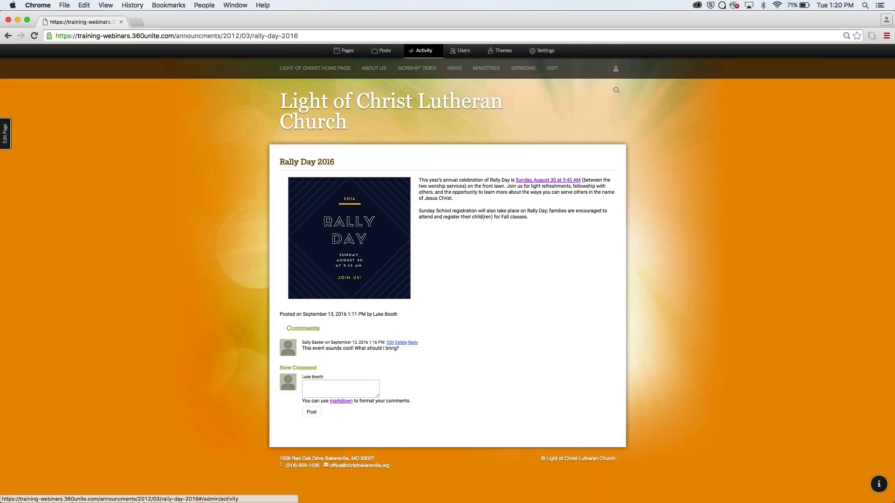
- Approve the "Please bring a salad" reply awaiting moderation in the site's activity, and return to the Rally Day 2016 post
{"action": "left_click", "coordinate": [414, 55]}
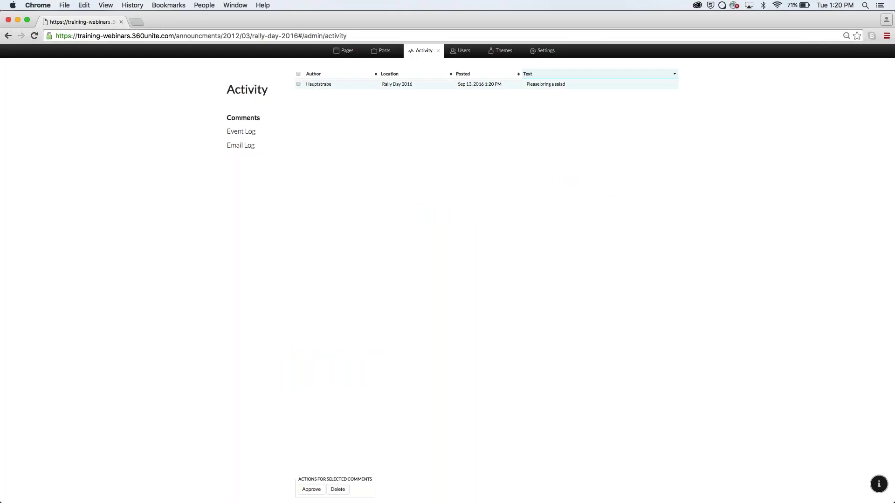
{"action": "left_click", "coordinate": [298, 74]}
{"action": "left_click", "coordinate": [311, 490]}
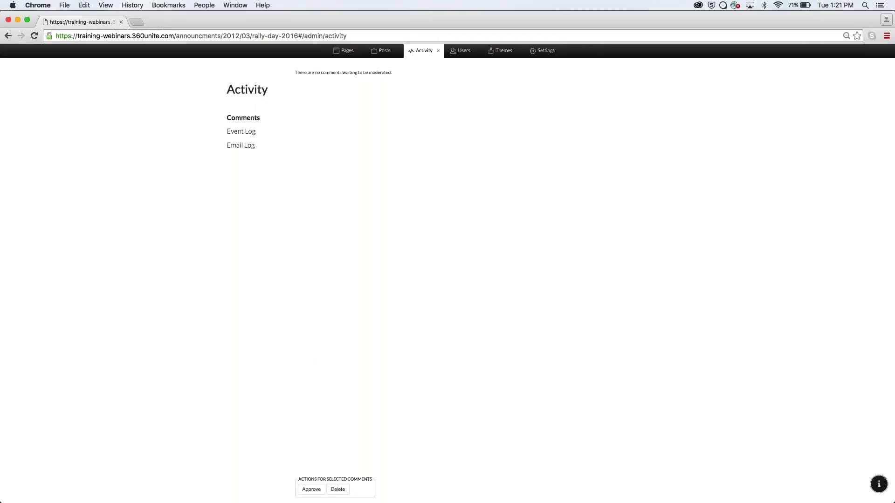
{"action": "left_click", "coordinate": [439, 50]}
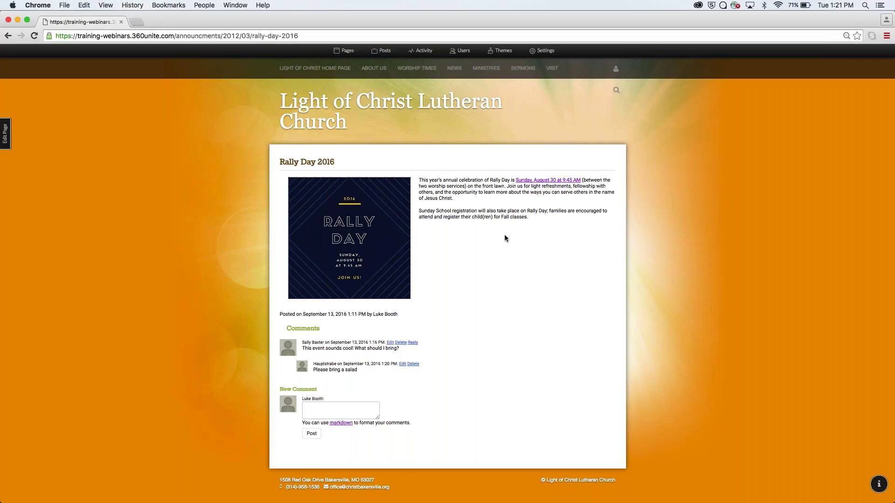
- Review the activity's comments and event log and the list of all posts, and return to the Rally Day 2016 page
{"action": "left_click", "coordinate": [422, 50]}
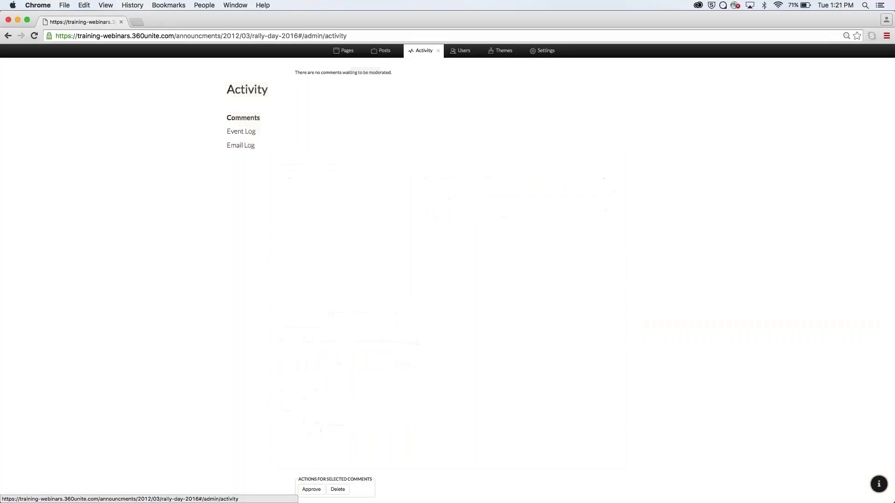
{"action": "left_click", "coordinate": [235, 132]}
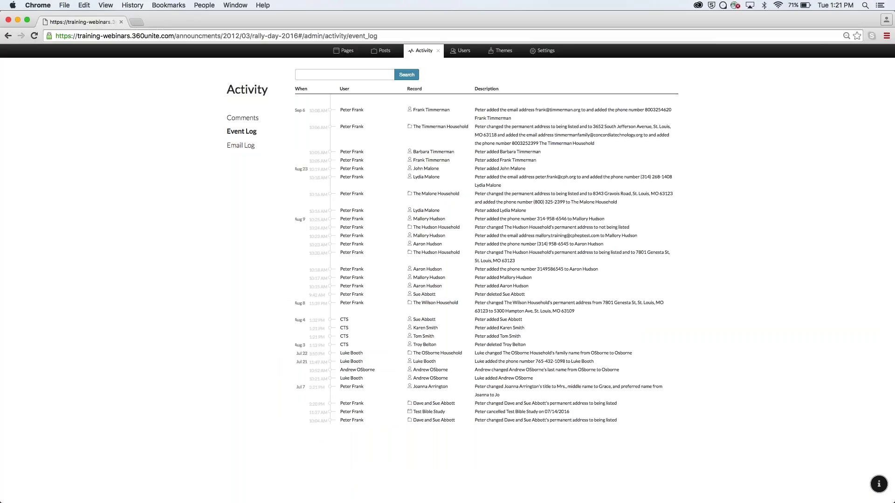
{"action": "left_click", "coordinate": [239, 119]}
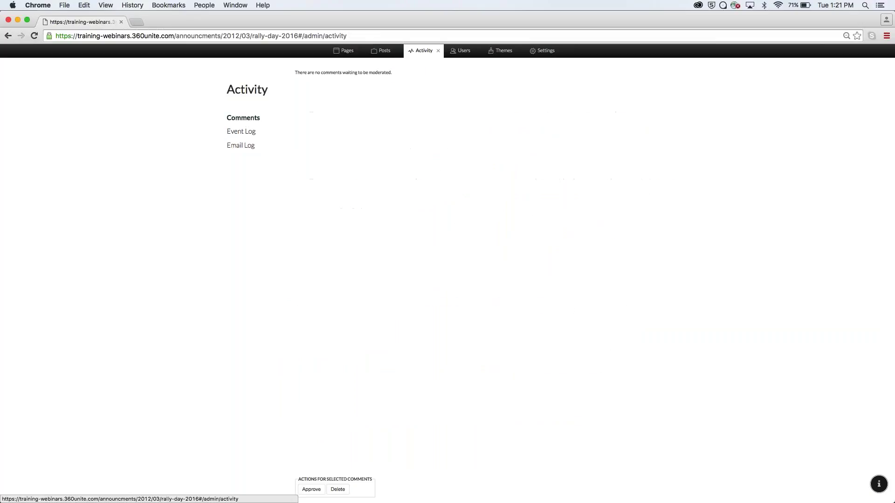
{"action": "left_click", "coordinate": [381, 51]}
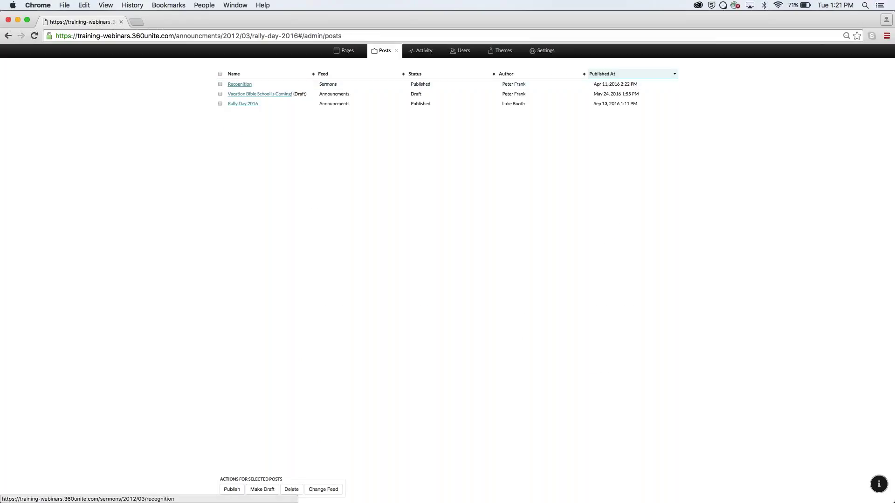
{"action": "left_click", "coordinate": [397, 53]}
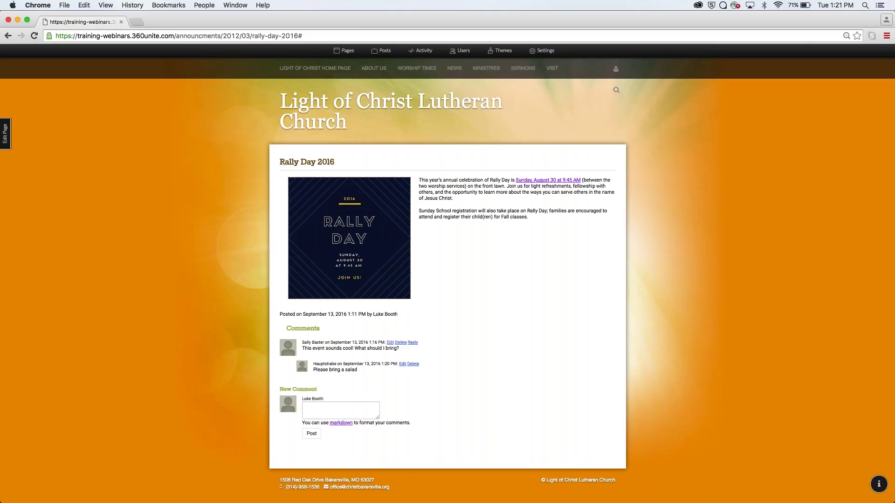
- Switch to the PowerPoint slide show and advance it to the "Questions & Answers" slide
{"action": "key", "text": "super+Tab"}
{"action": "key", "text": "Right"}
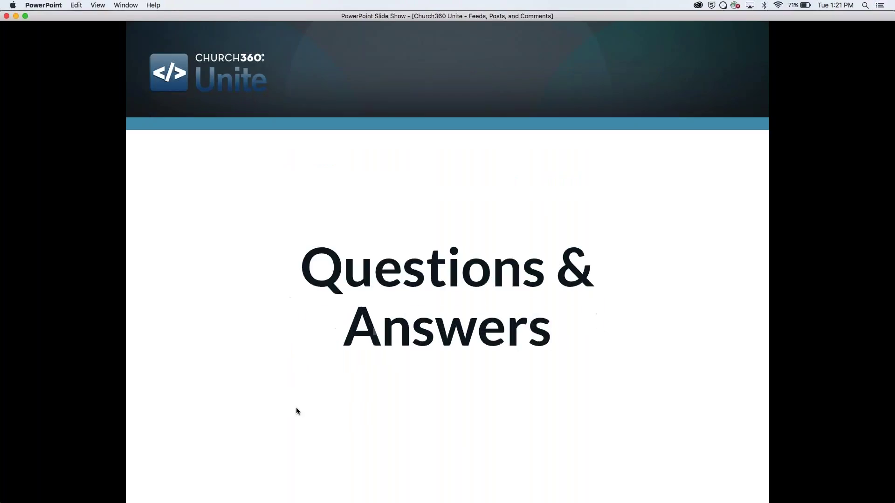